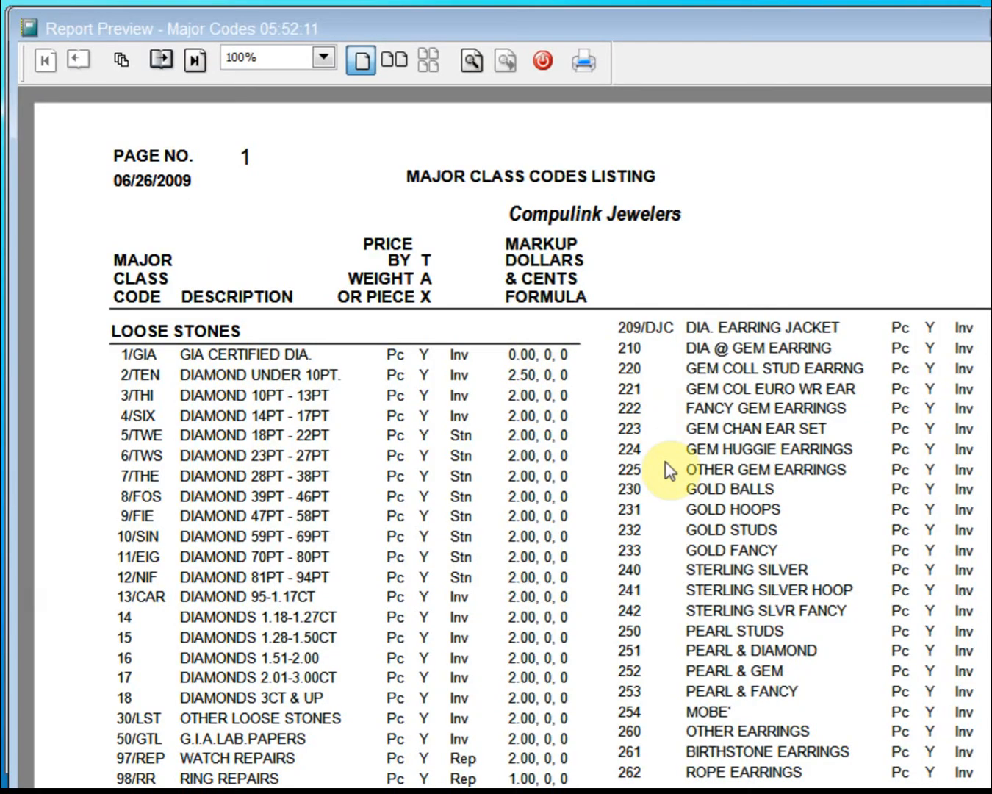
Close the Major Class Codes report preview and its maintenance window, and return to the Main Menu
click(542, 61)
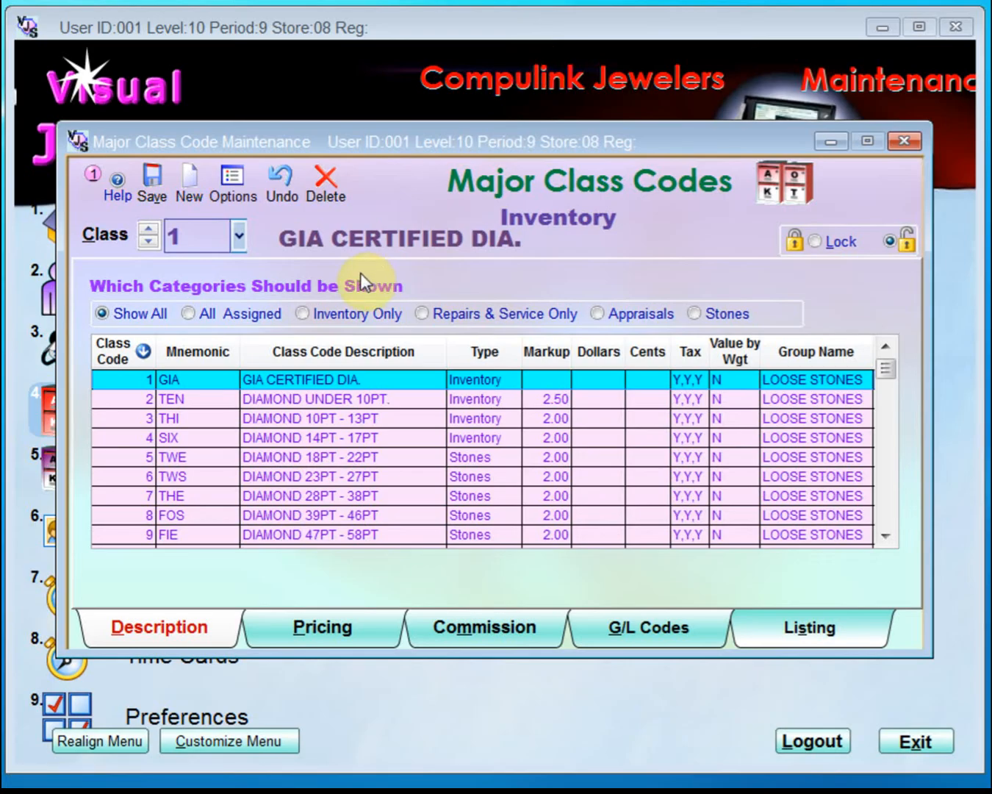
click(904, 141)
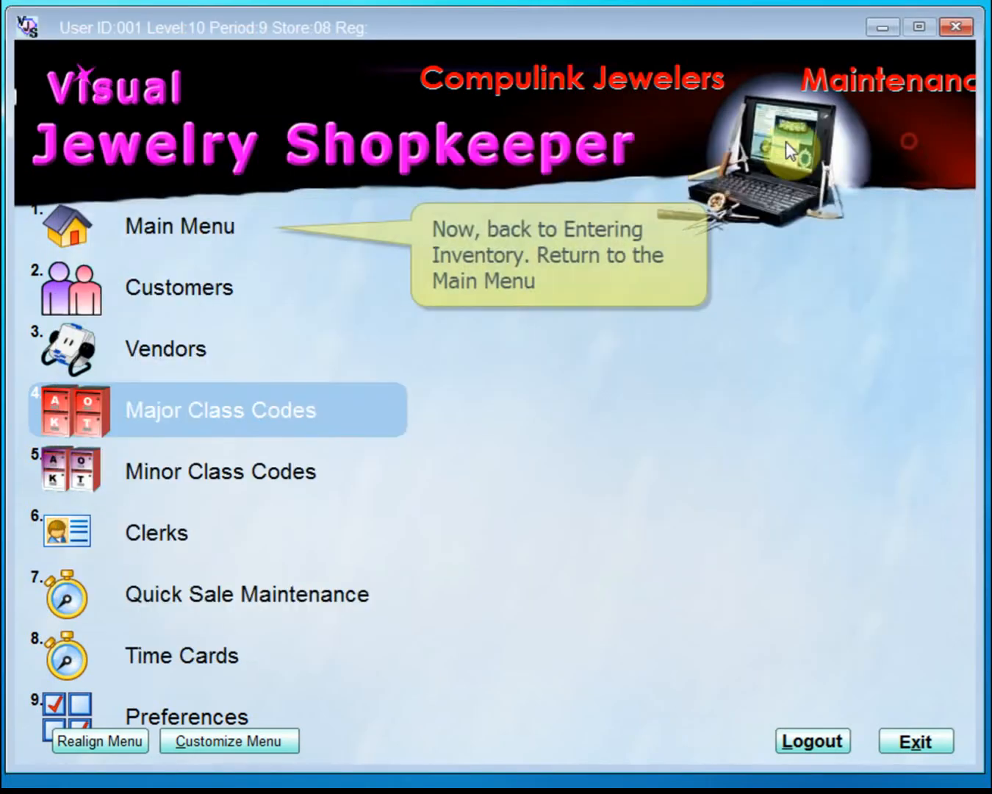
click(254, 224)
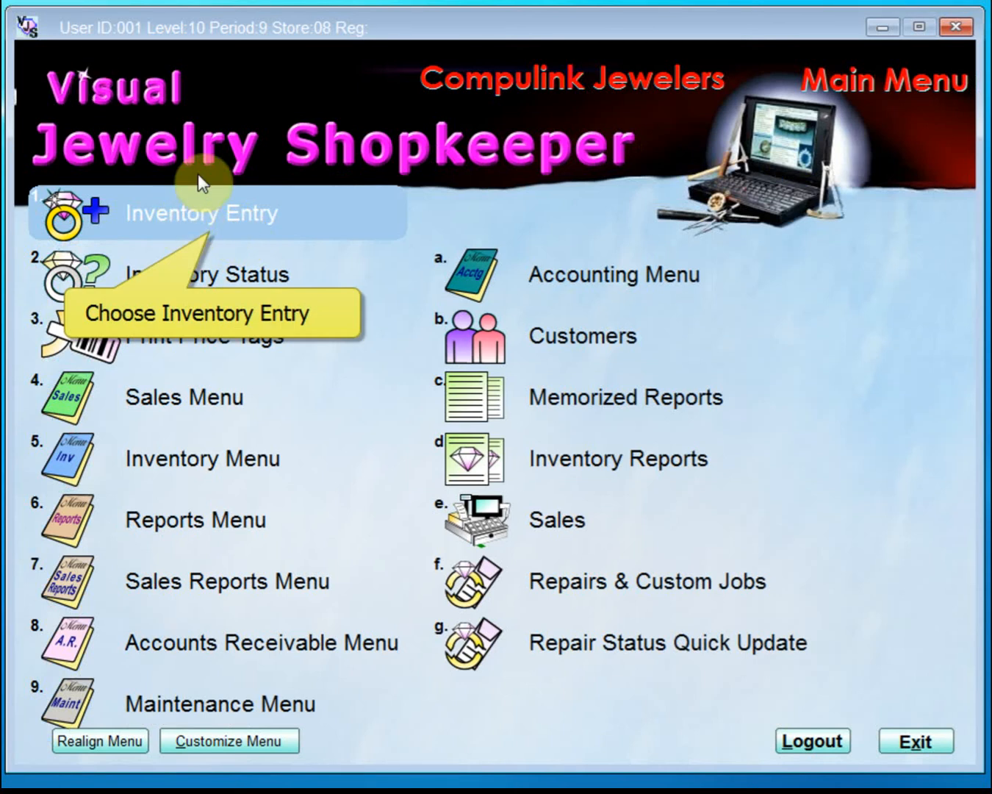
Open Inventory Entry and start a new batch of existing inventory
click(141, 218)
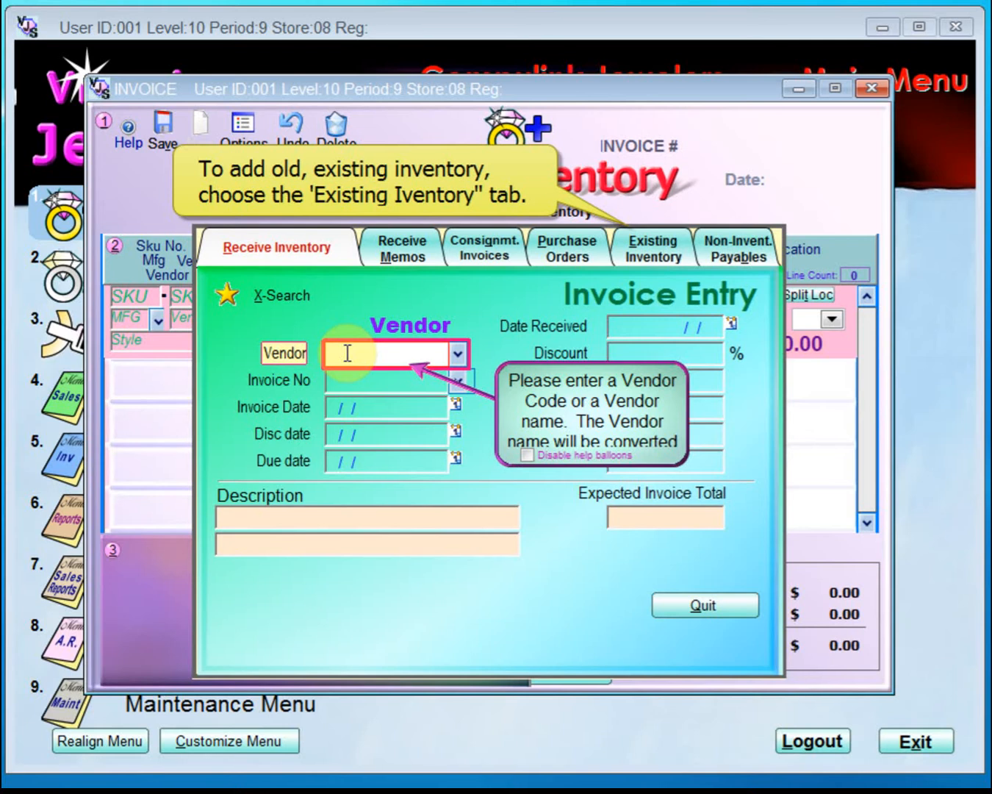
click(658, 259)
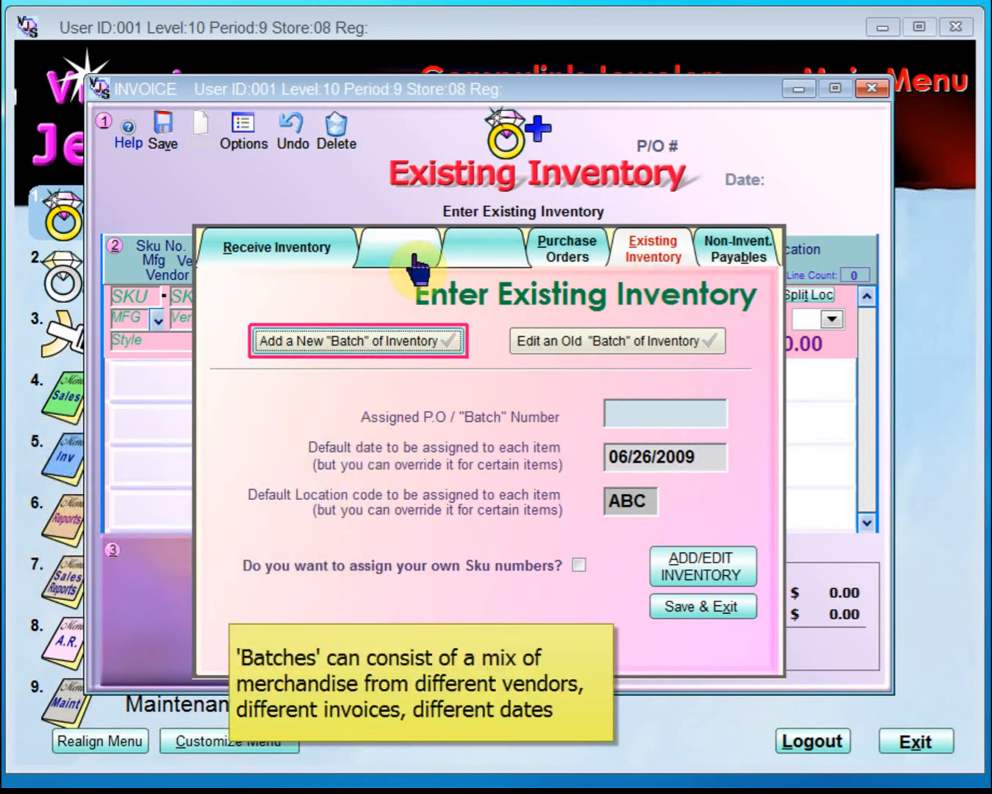
click(321, 262)
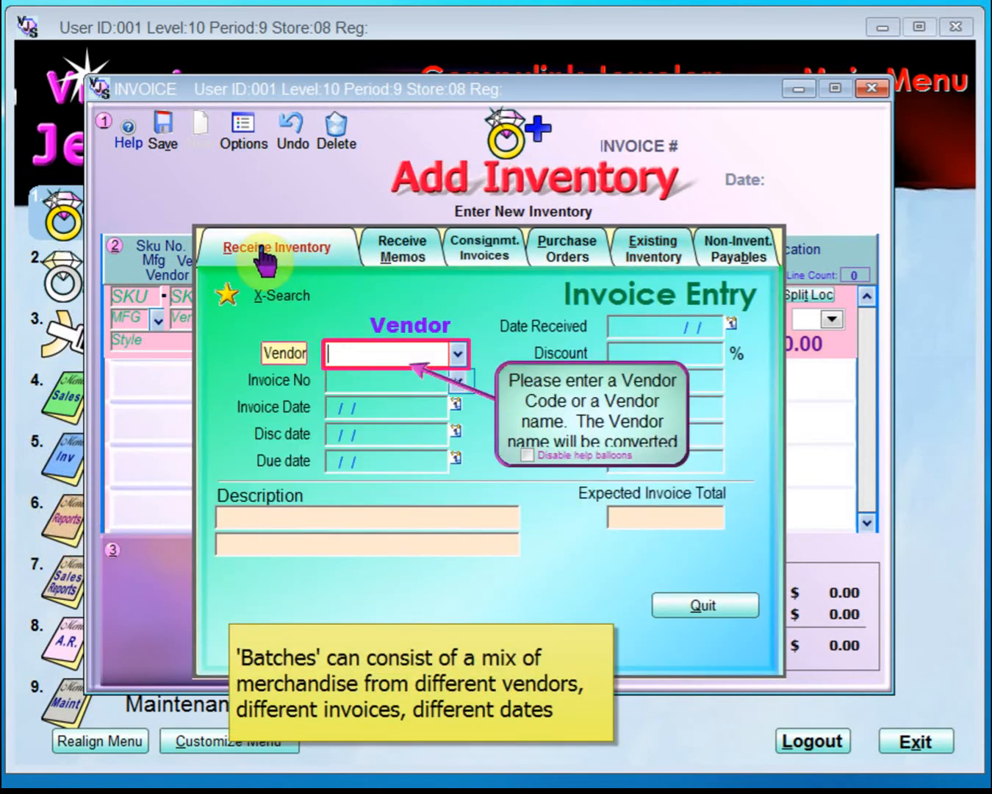
click(659, 254)
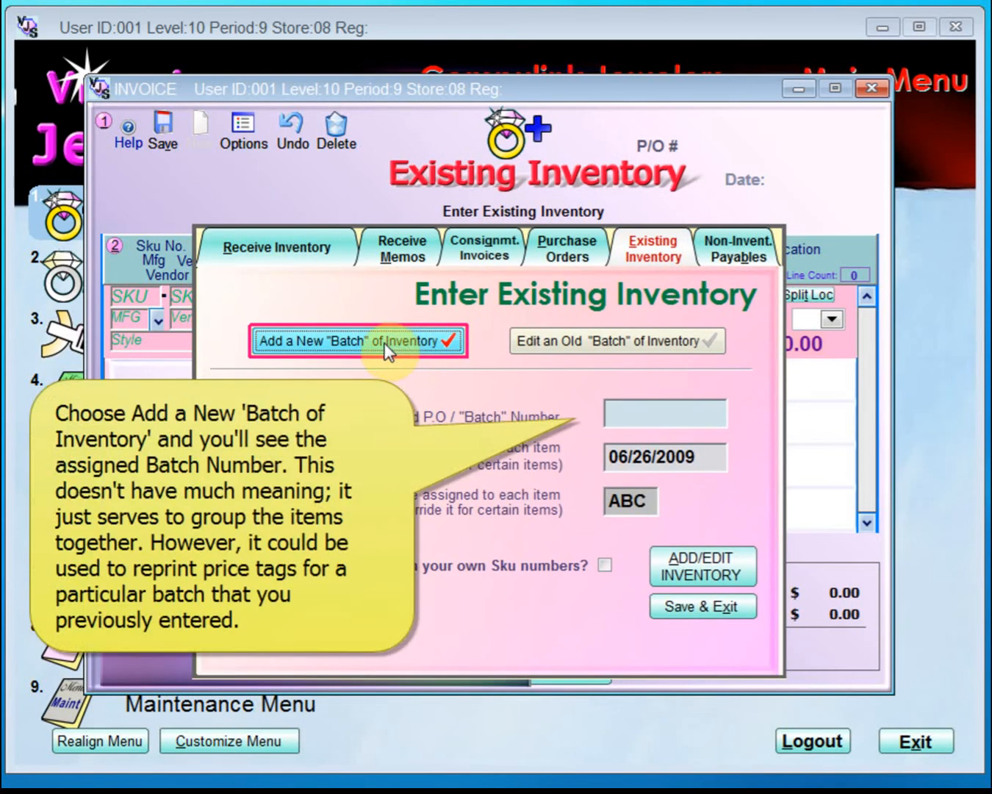
click(385, 346)
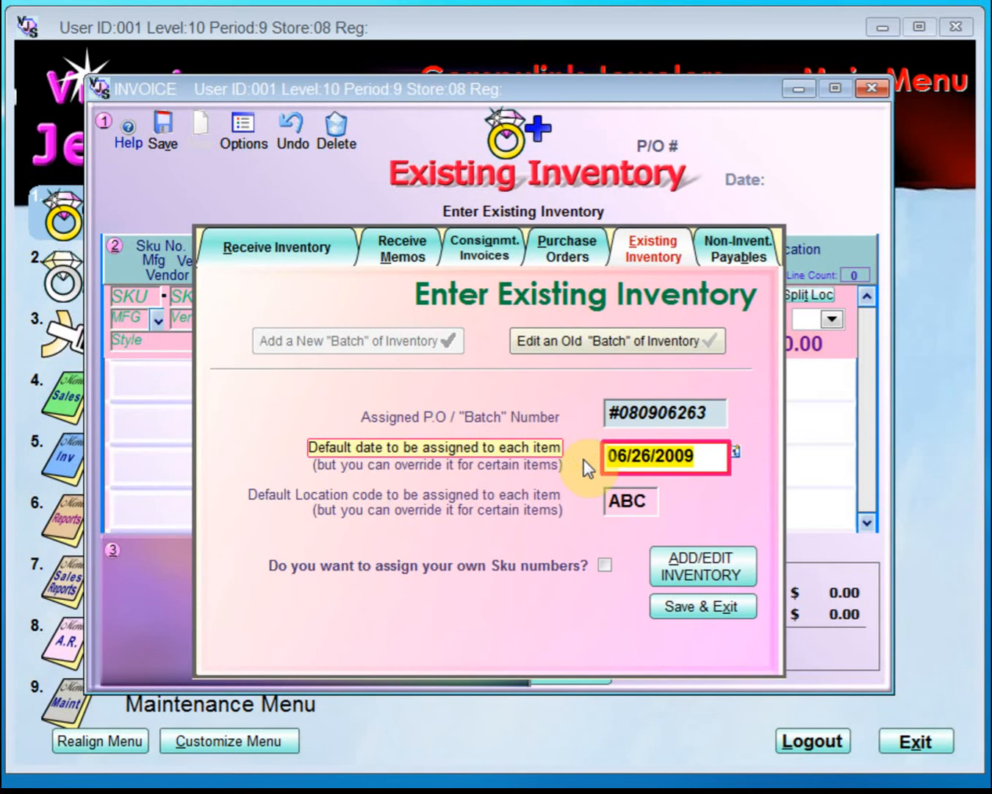
Set the batch defaults to date 11/01/2008 and location code SC1, and open its item entry with own SKU numbering left off
text(11/0)
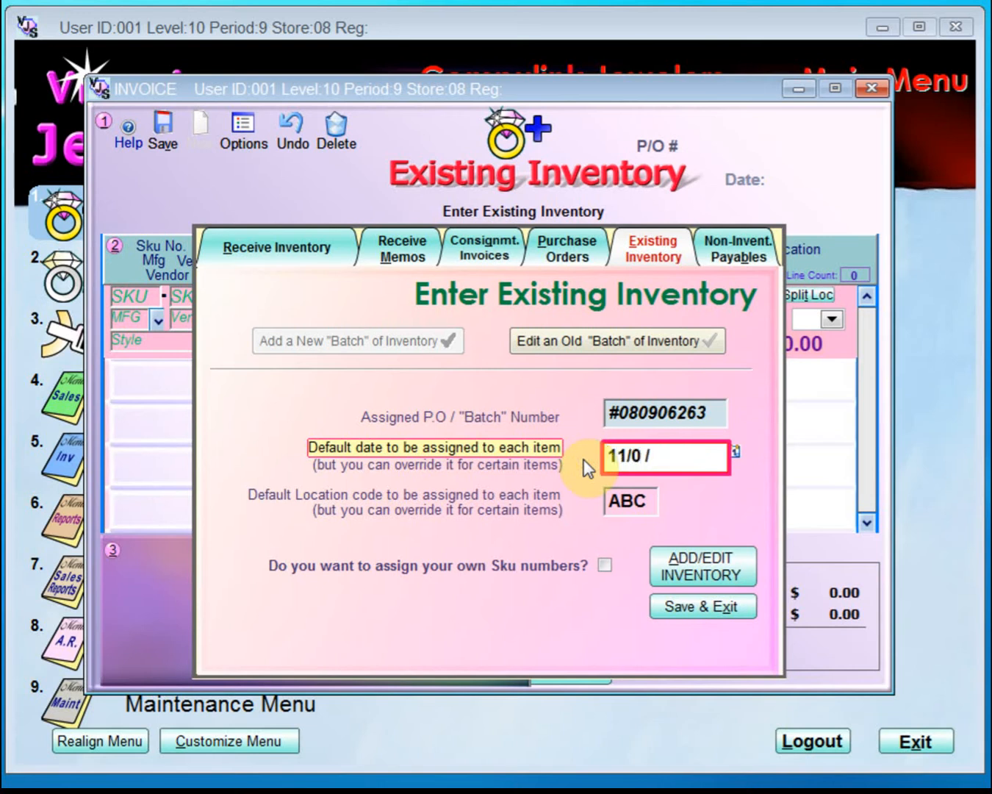
text(1/2008)
key(Tab)
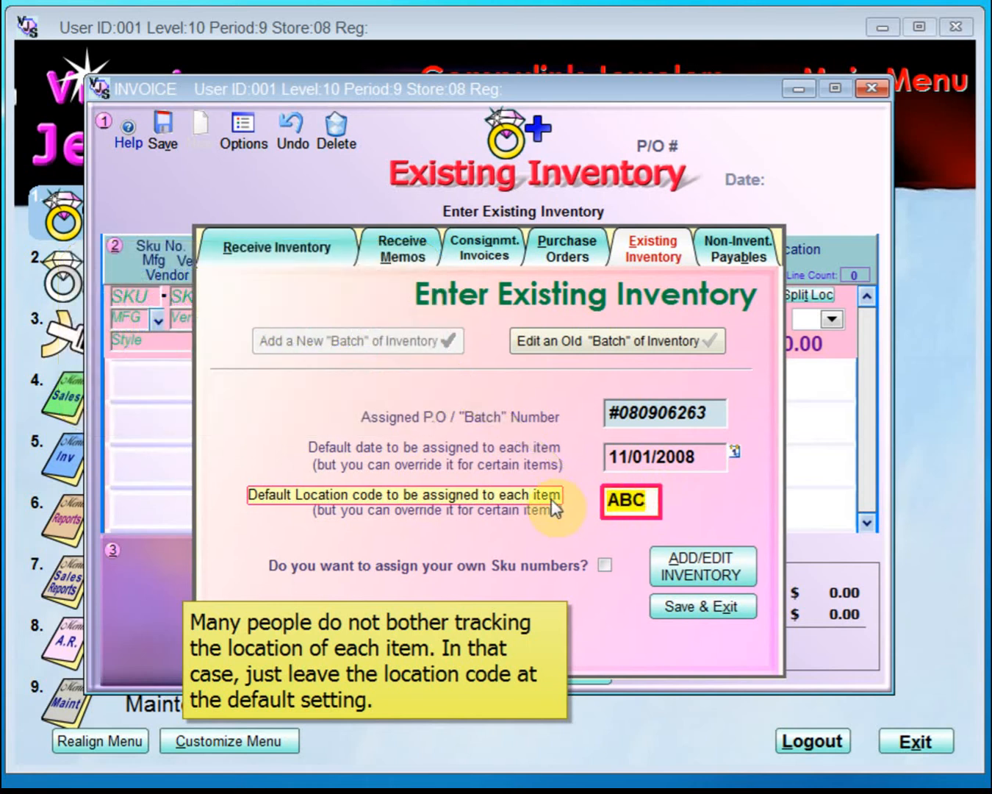
text(SC1)
key(Tab)
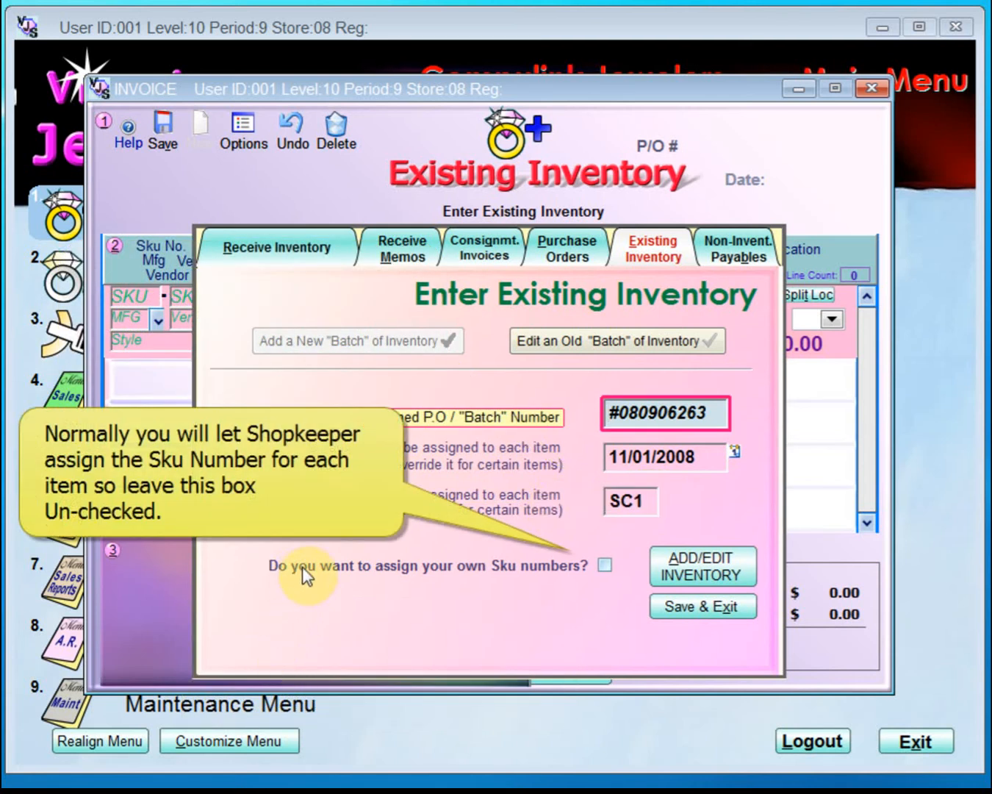
click(604, 564)
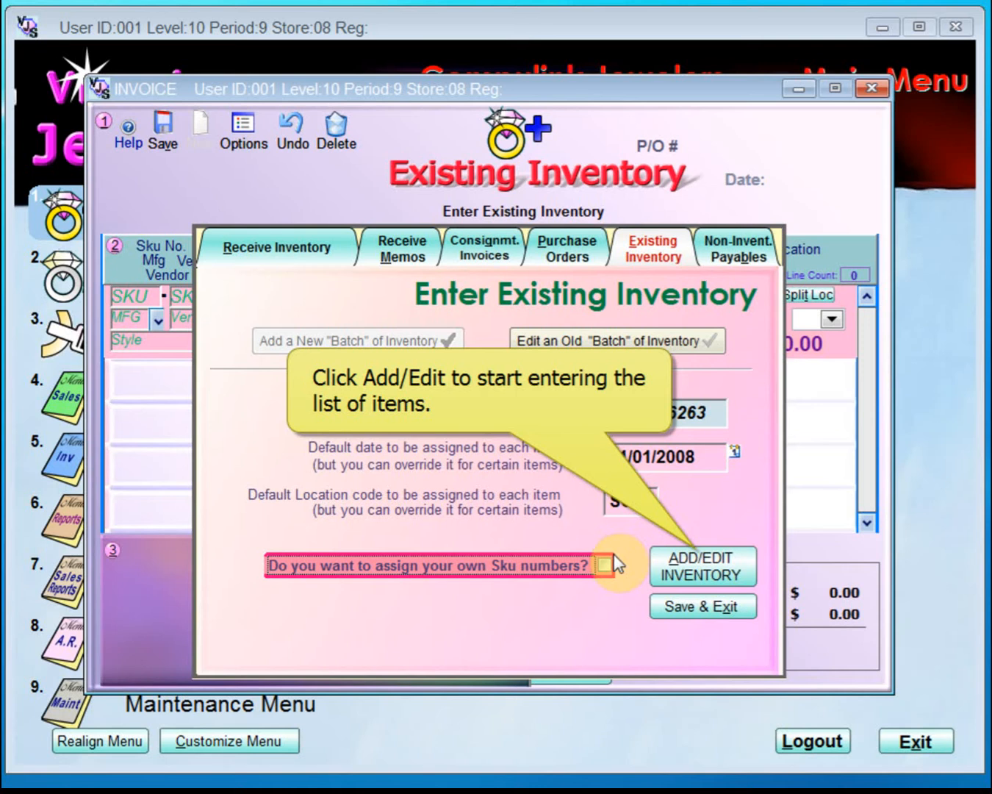
click(690, 573)
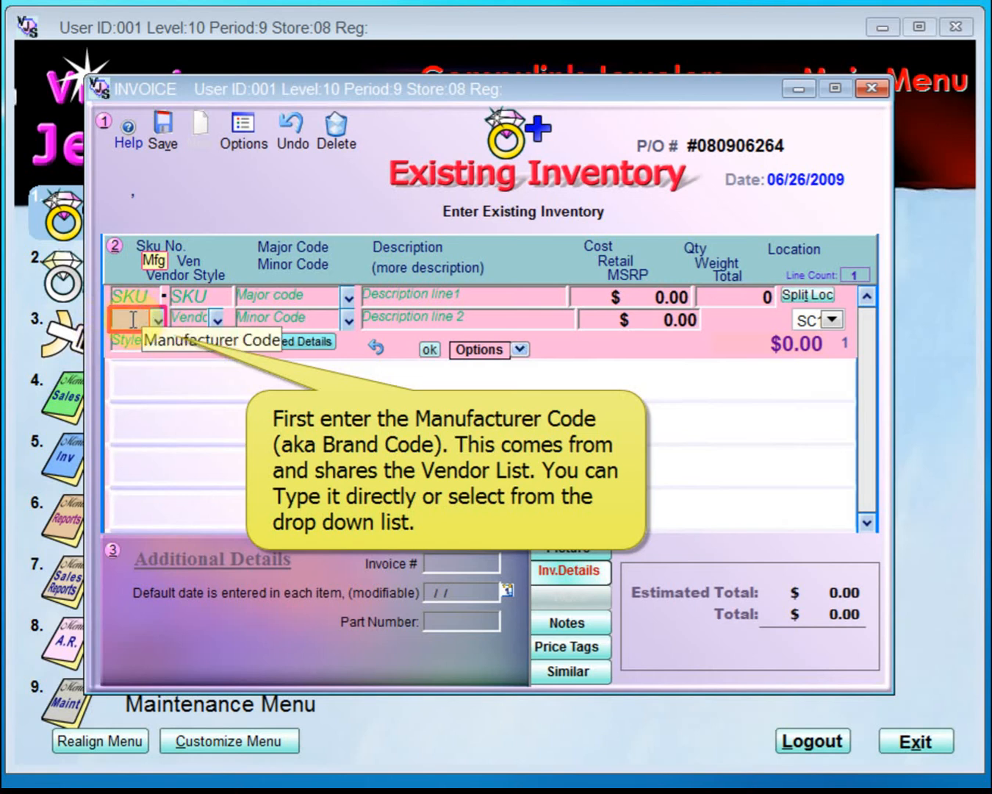
Choose manufacturer code ART for the first item and enter YJED as its vendor style
click(133, 319)
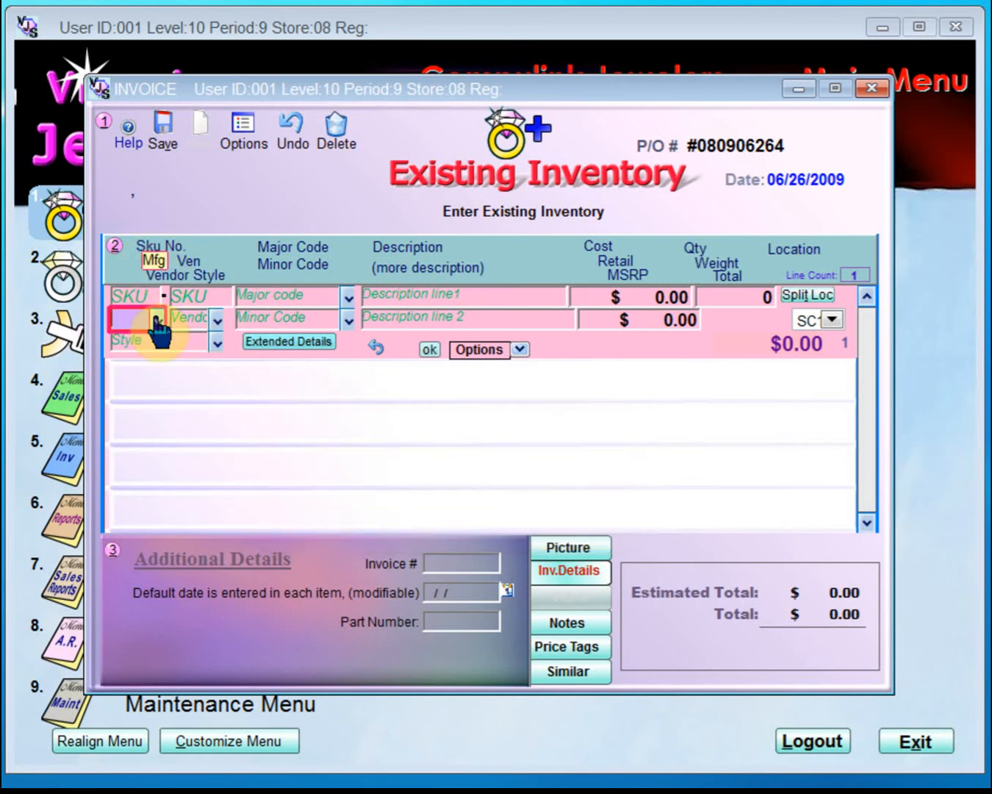
click(158, 319)
click(170, 352)
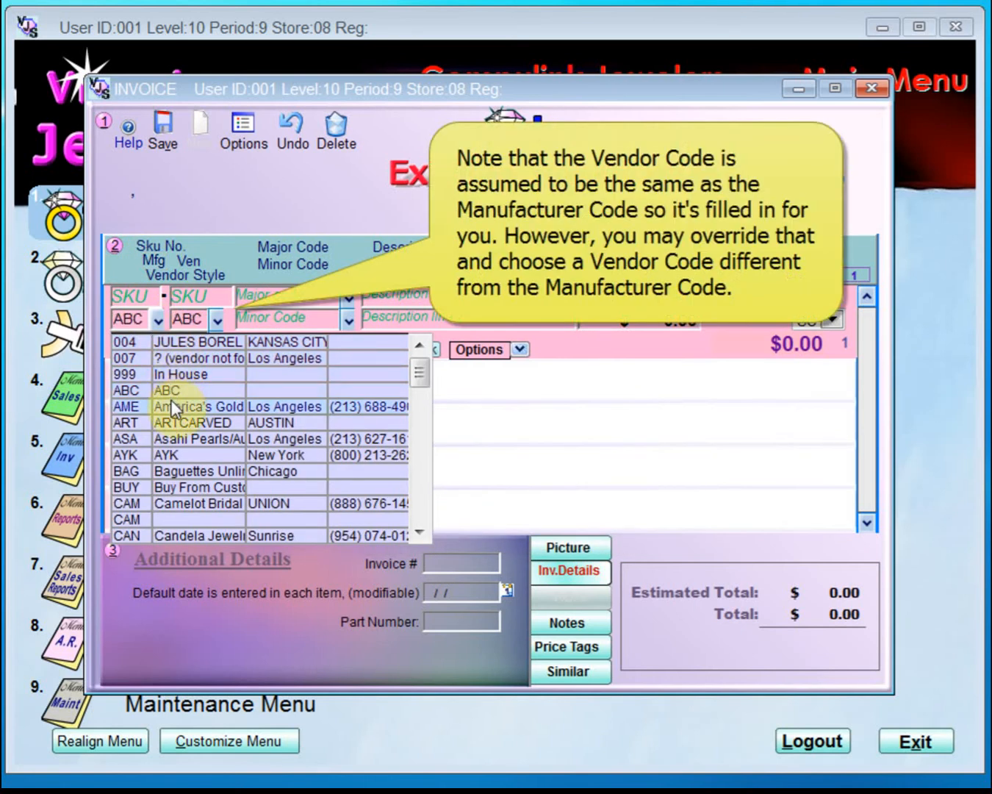
click(170, 419)
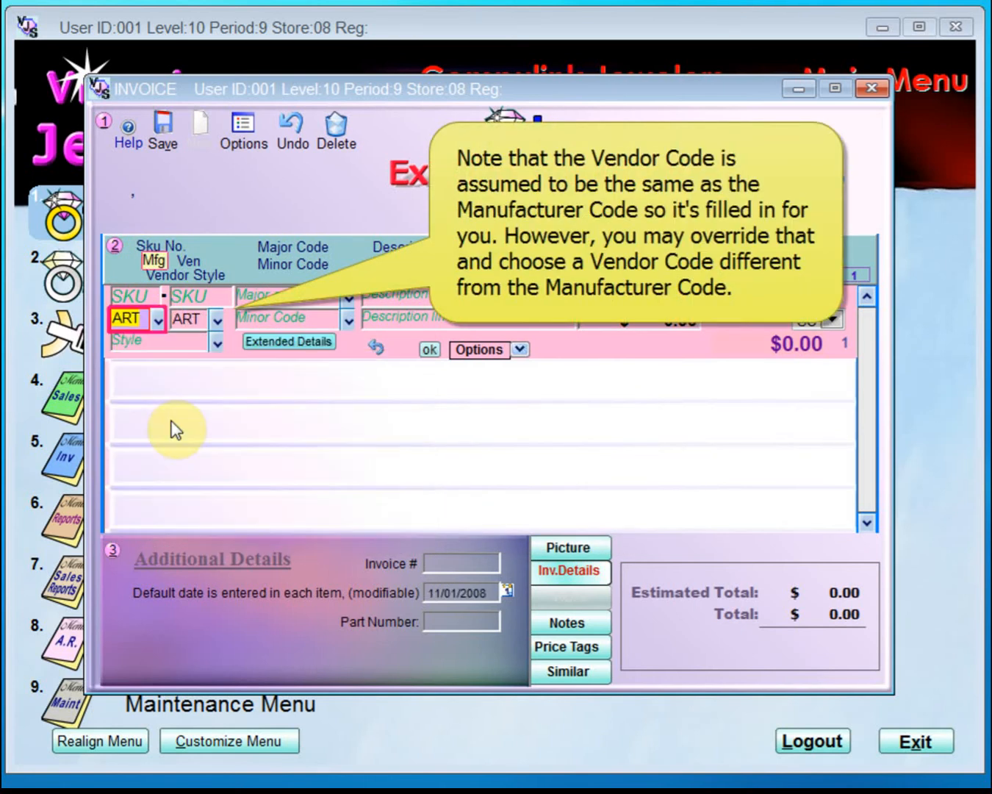
click(178, 343)
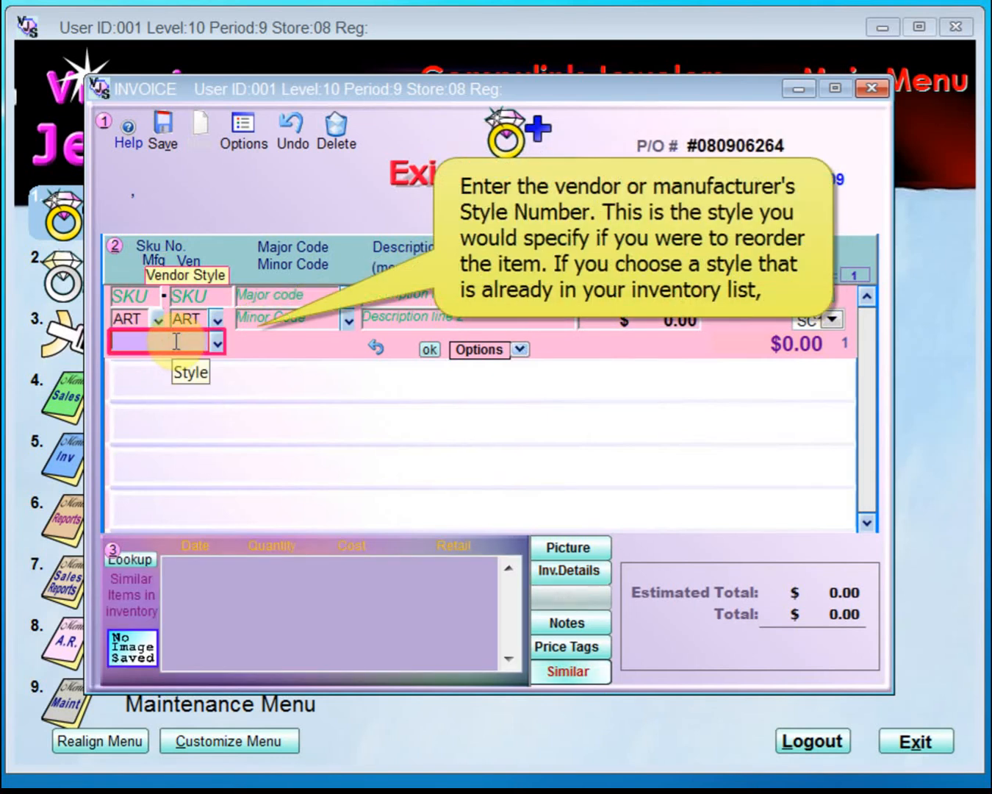
text(YJ)
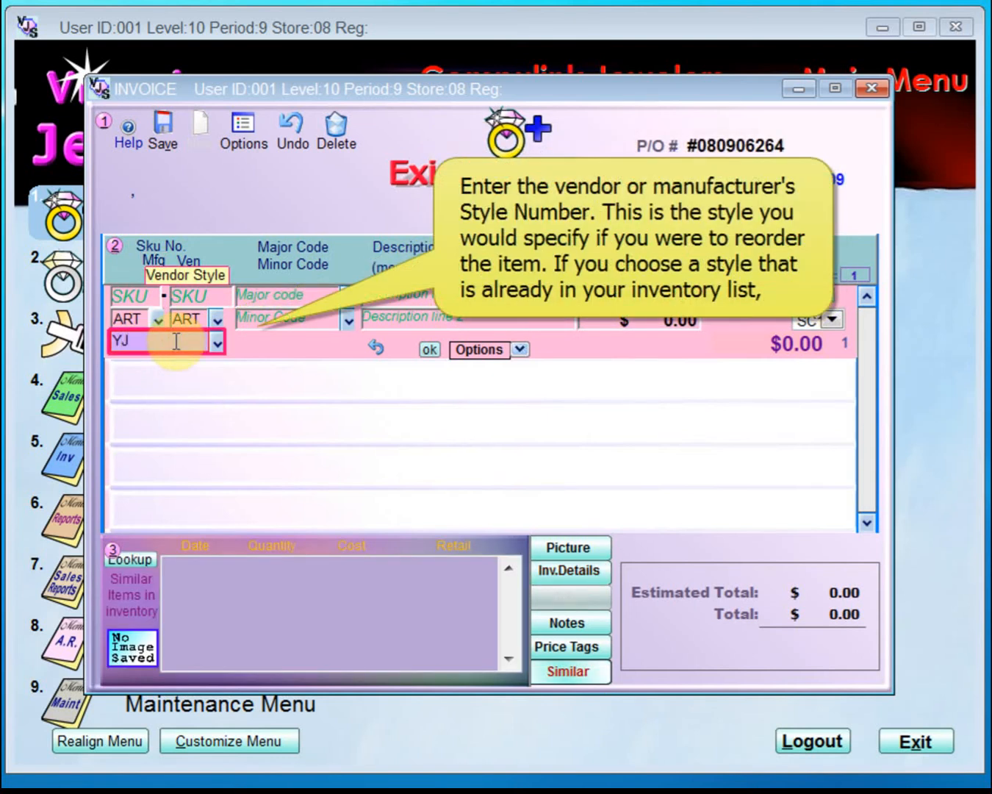
text(ED)
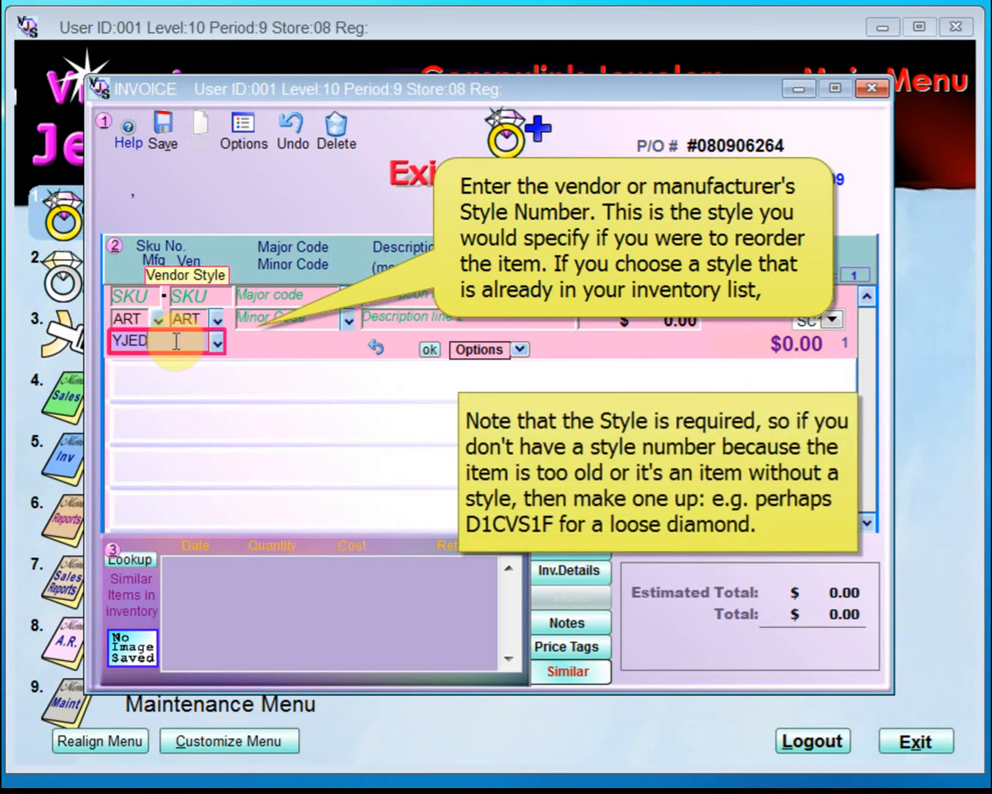
key(Tab)
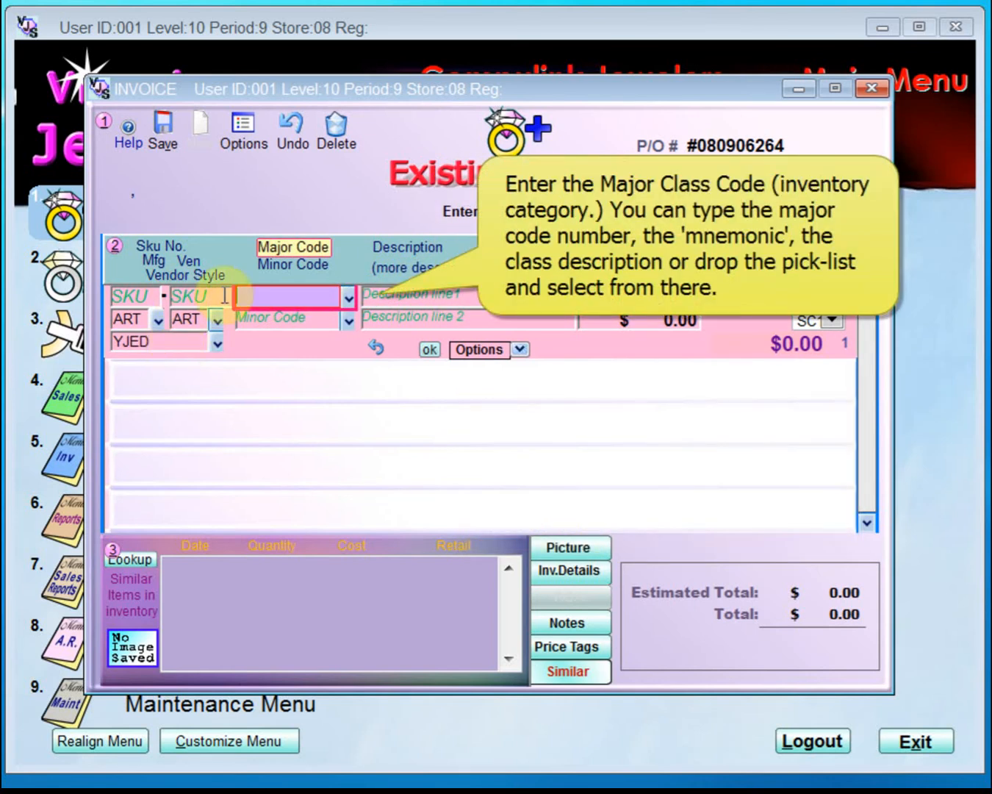
Classify the item under major code WEDDING BANDS and minor code GOLD FILLED
click(349, 297)
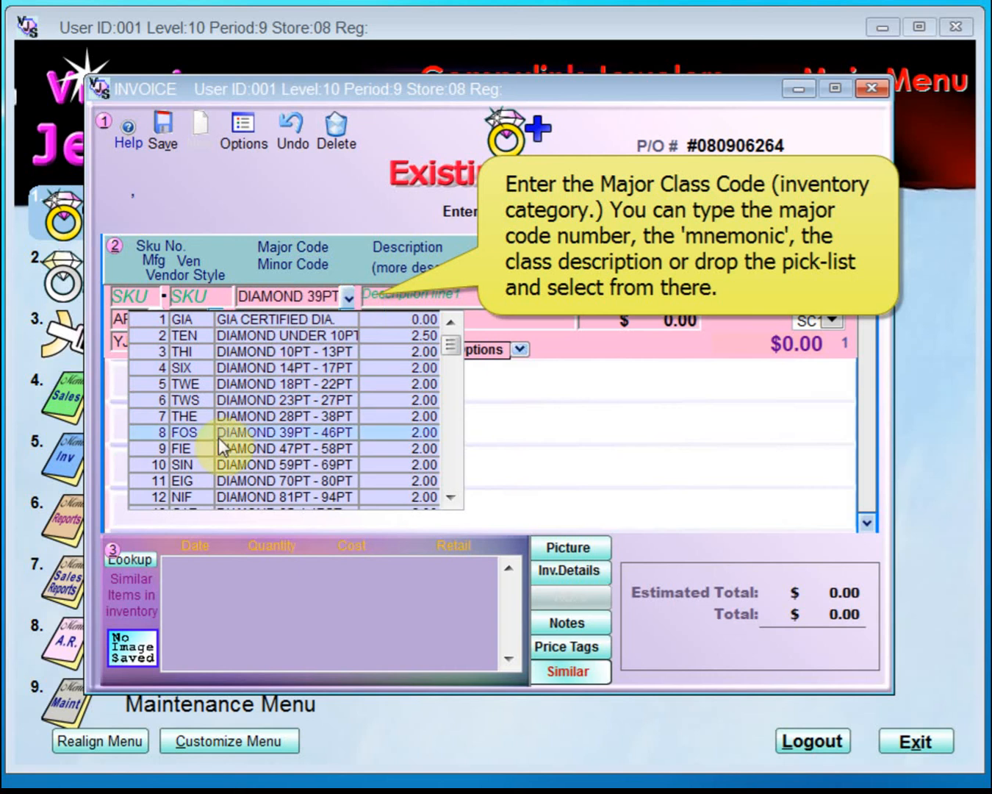
click(445, 461)
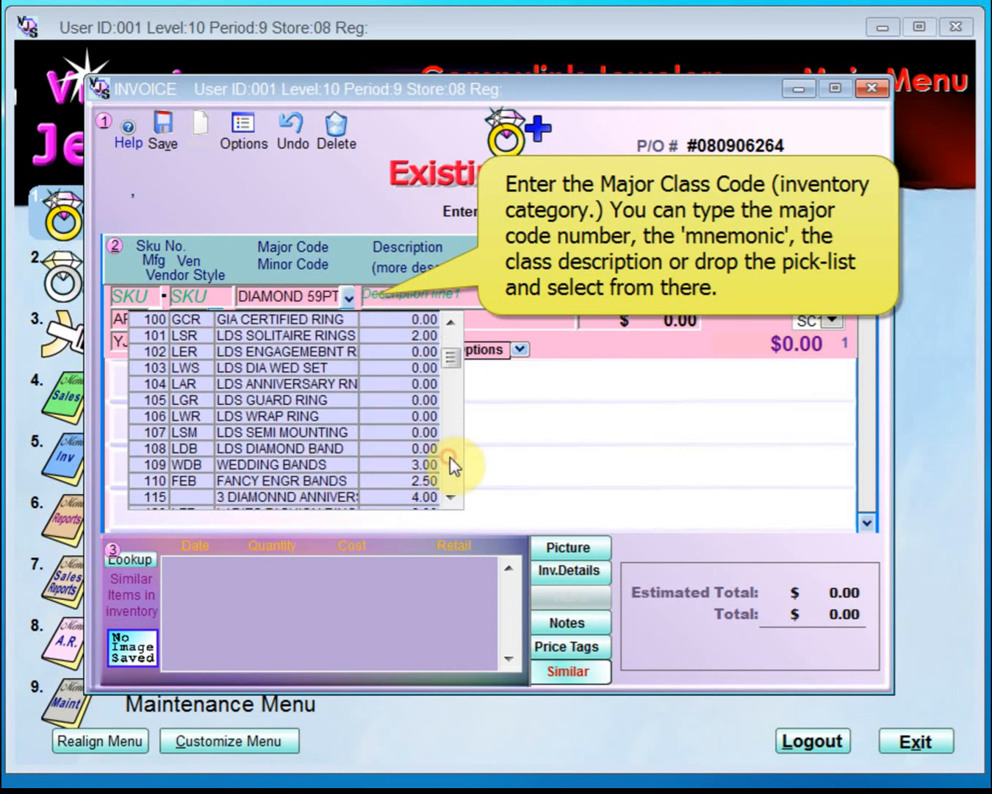
click(302, 466)
click(305, 321)
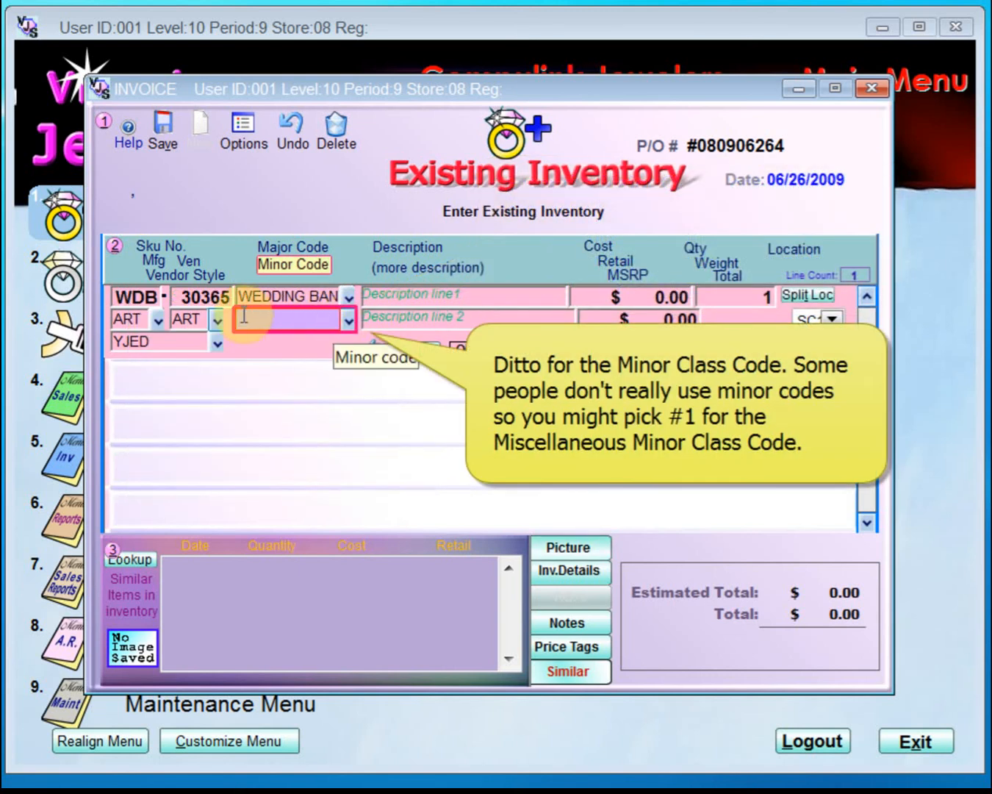
click(348, 320)
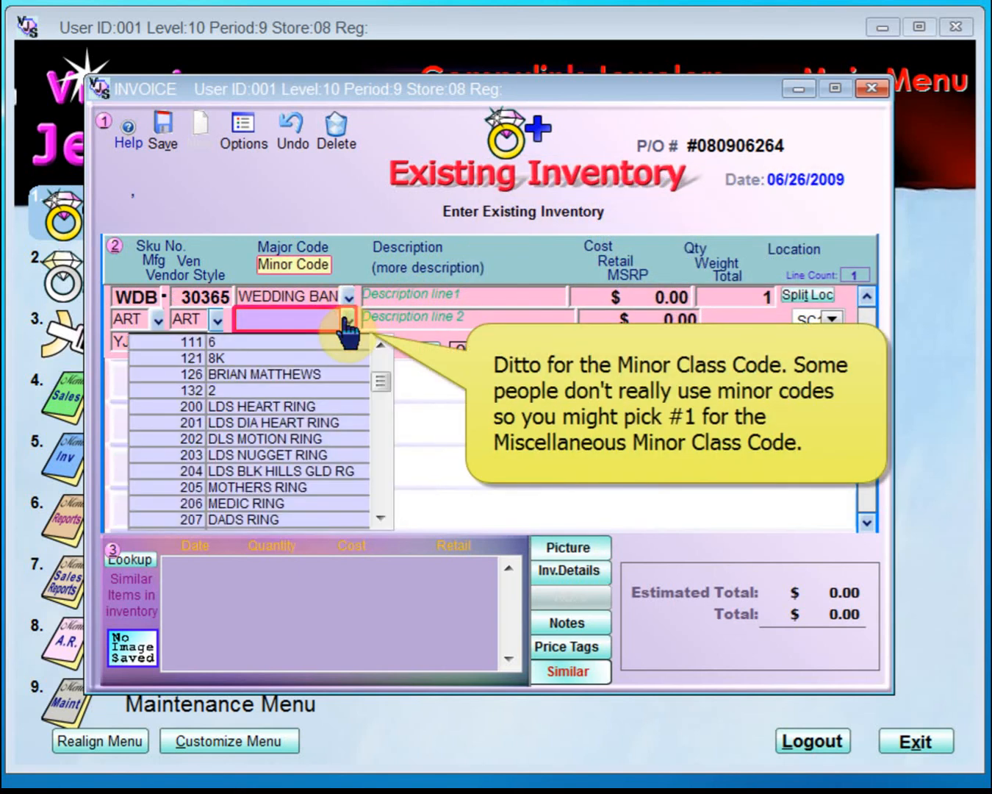
drag(383, 378, 390, 346)
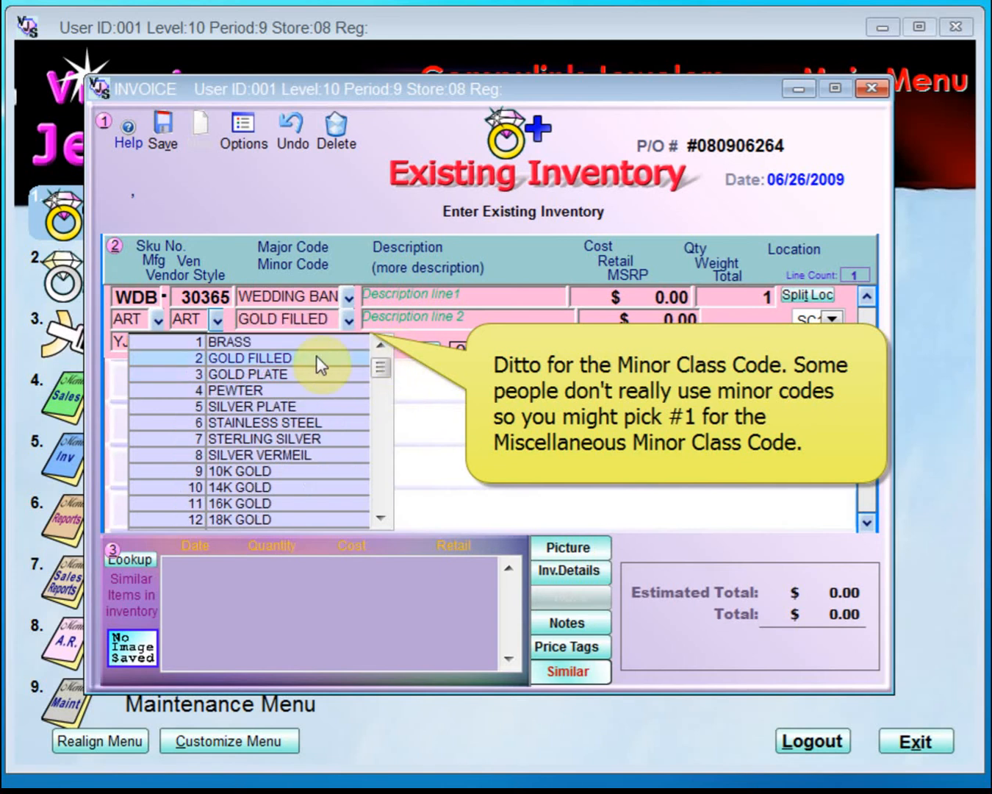
click(270, 361)
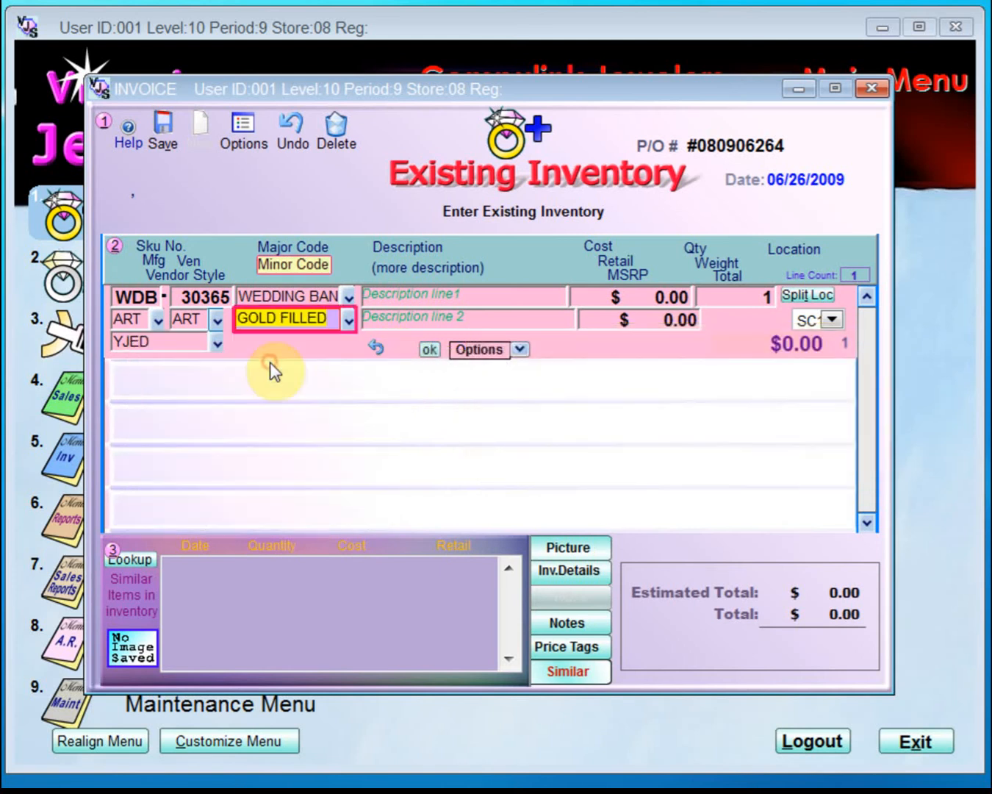
Describe the item as LADIES 14K WEDDING BAND on the first description line and SIZE 7 on the second
click(379, 297)
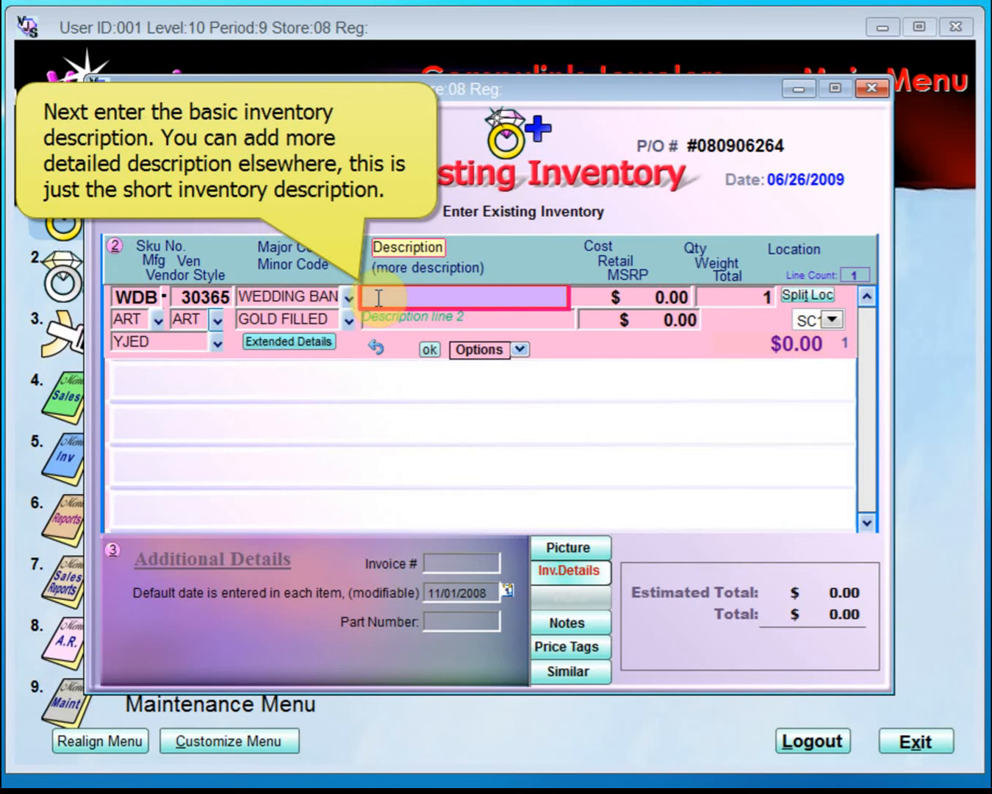
text(L)
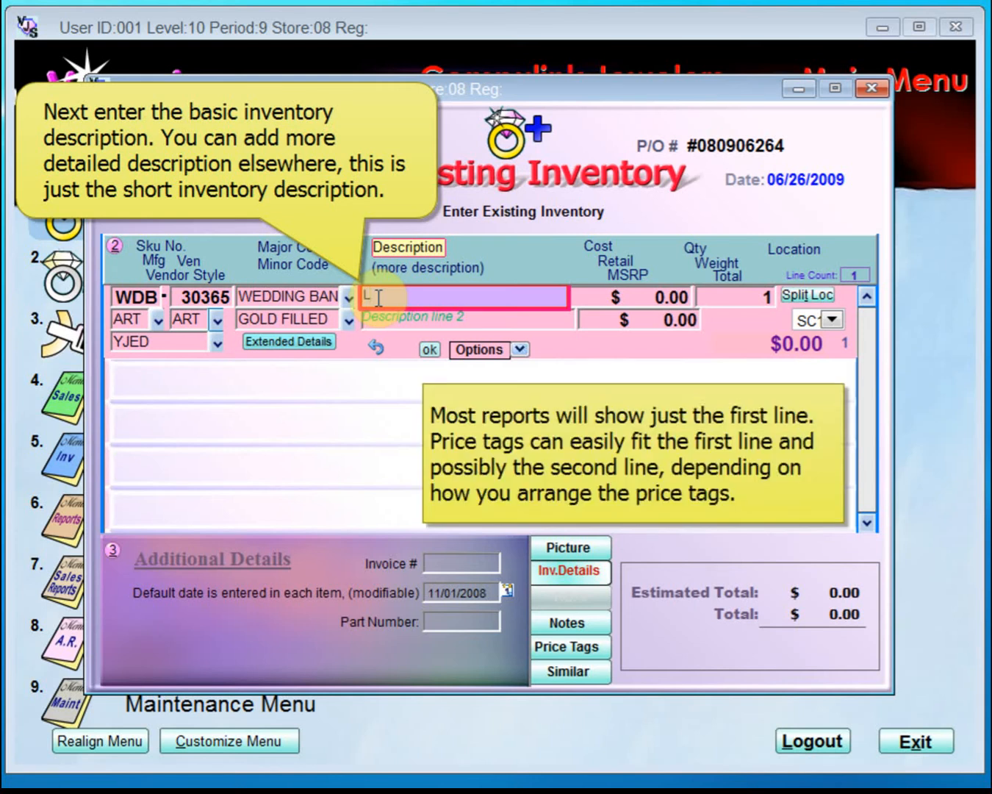
text(ADIES 14K WEDDING BAND)
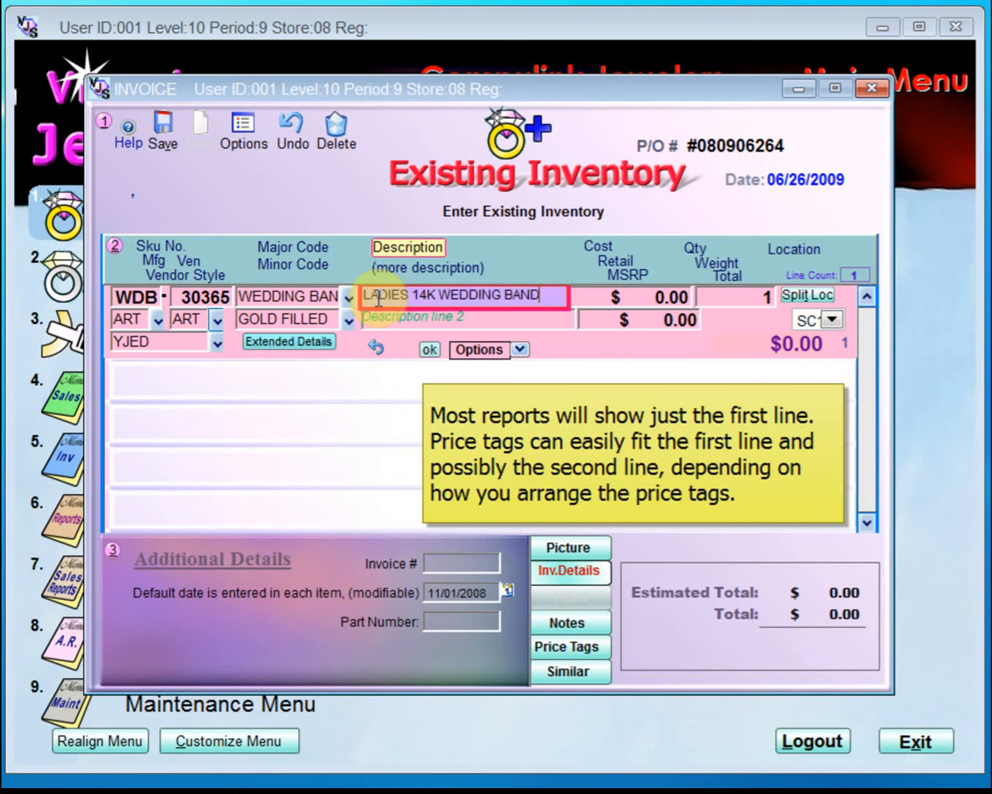
key(Tab)
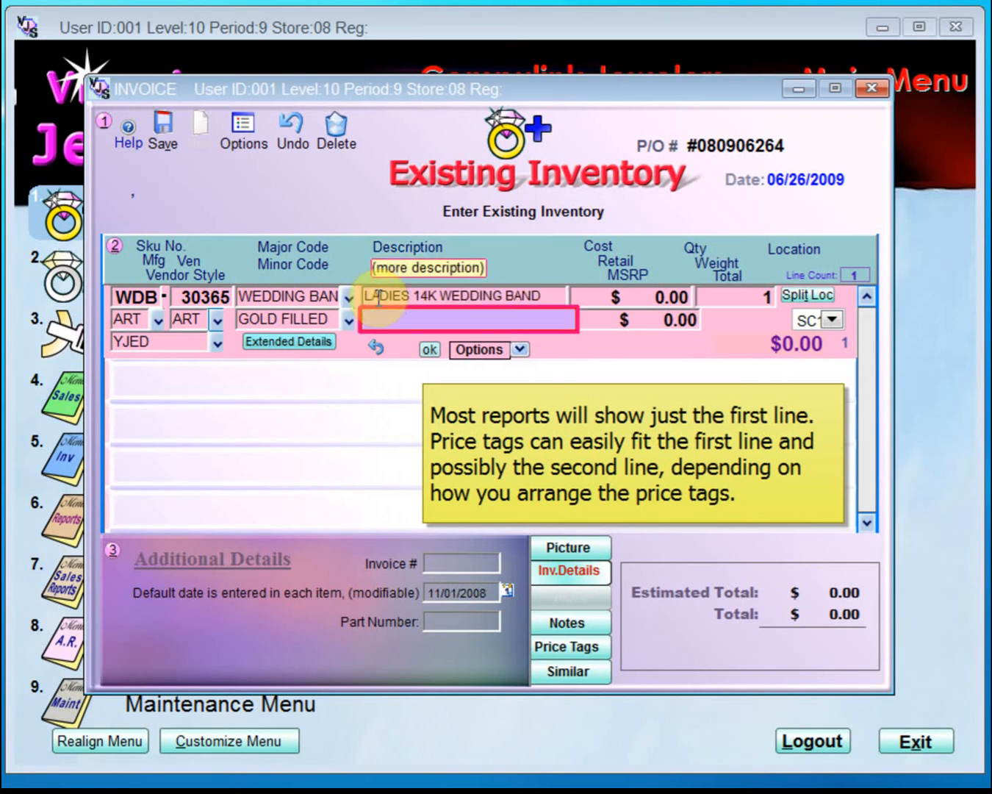
text(SIZE 7)
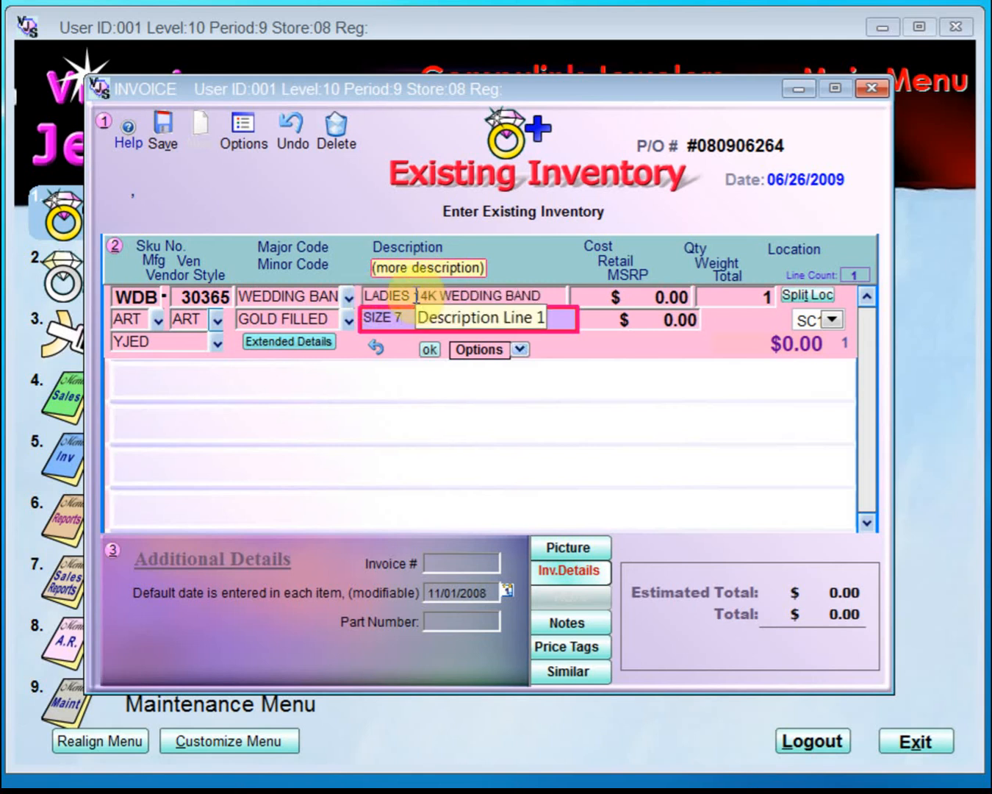
key(Return)
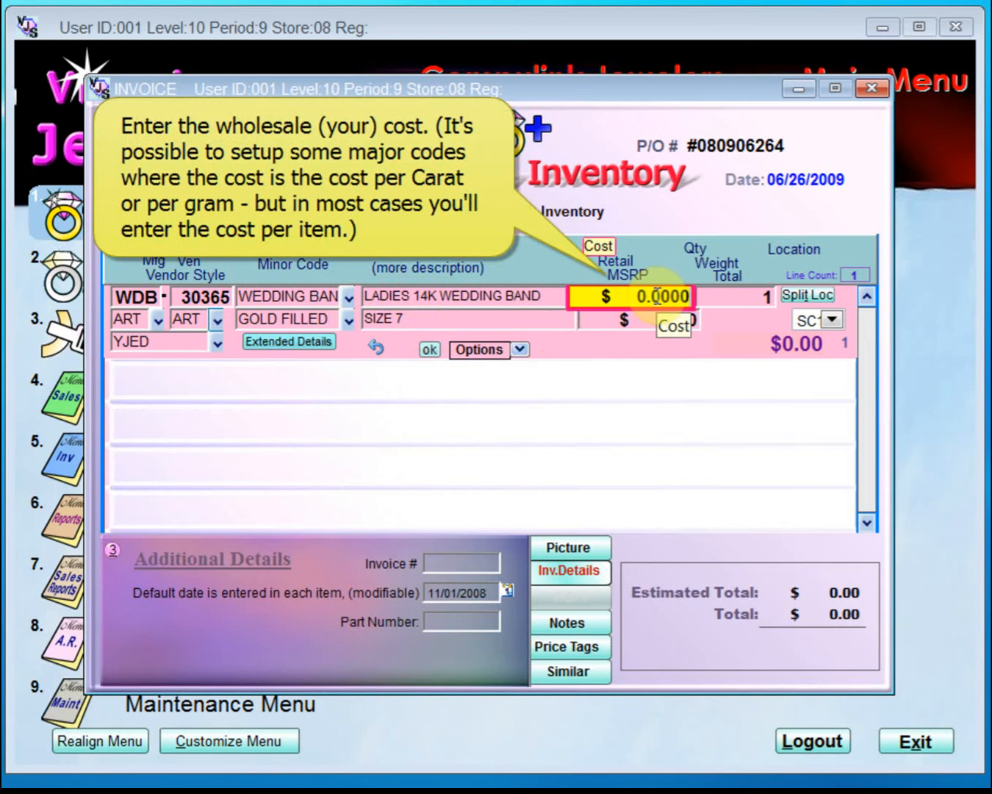
Set the wedding band's cost to 175 and its retail price to 399
text(175)
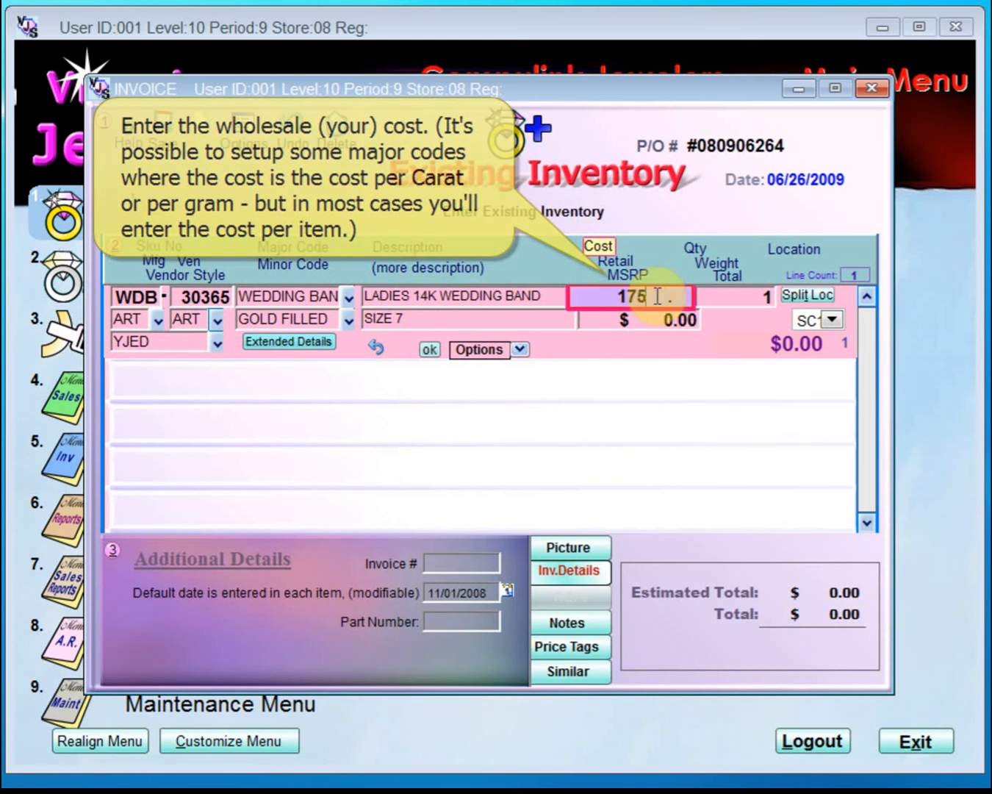
key(Return)
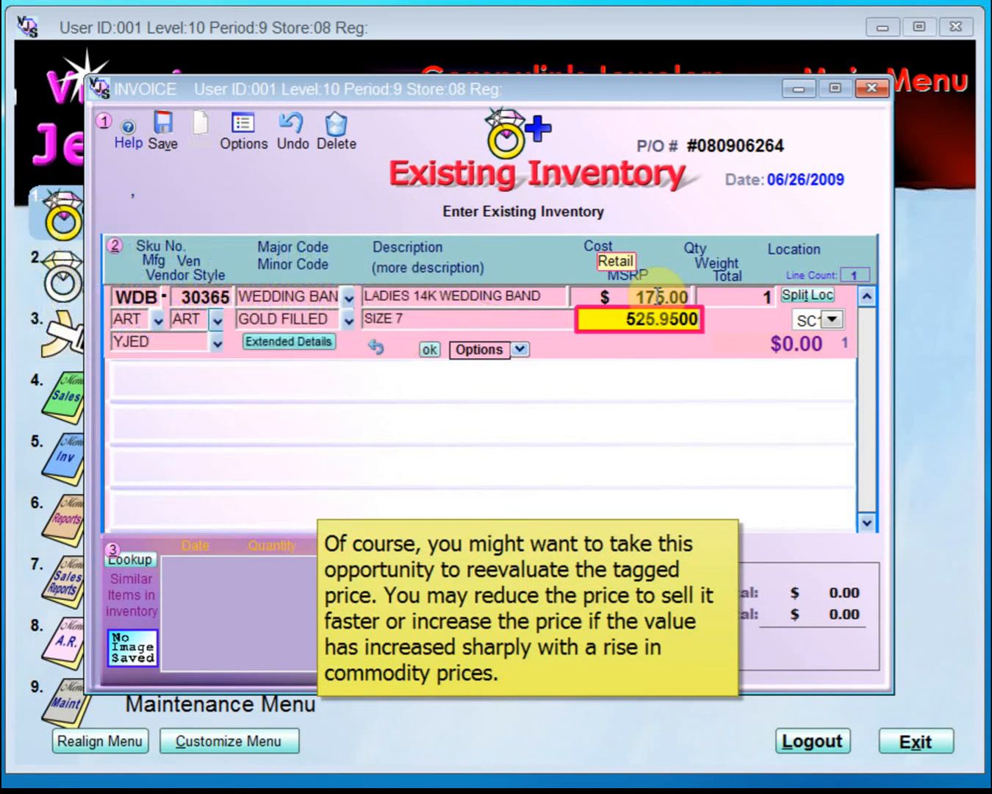
text(399.)
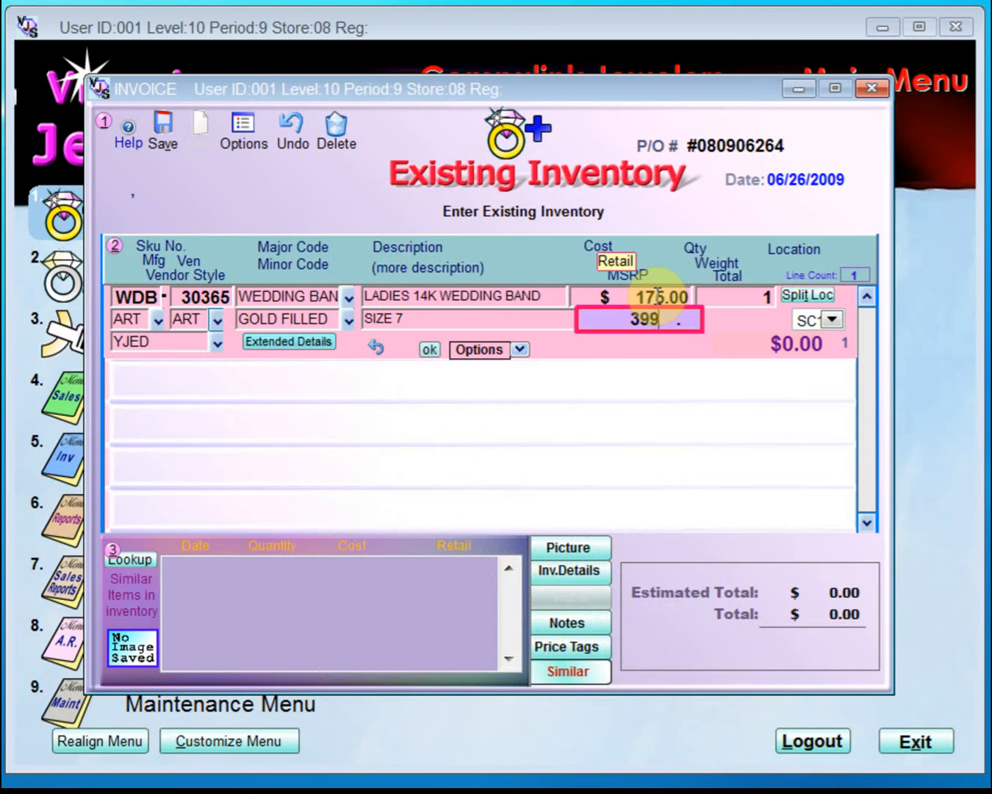
key(Return)
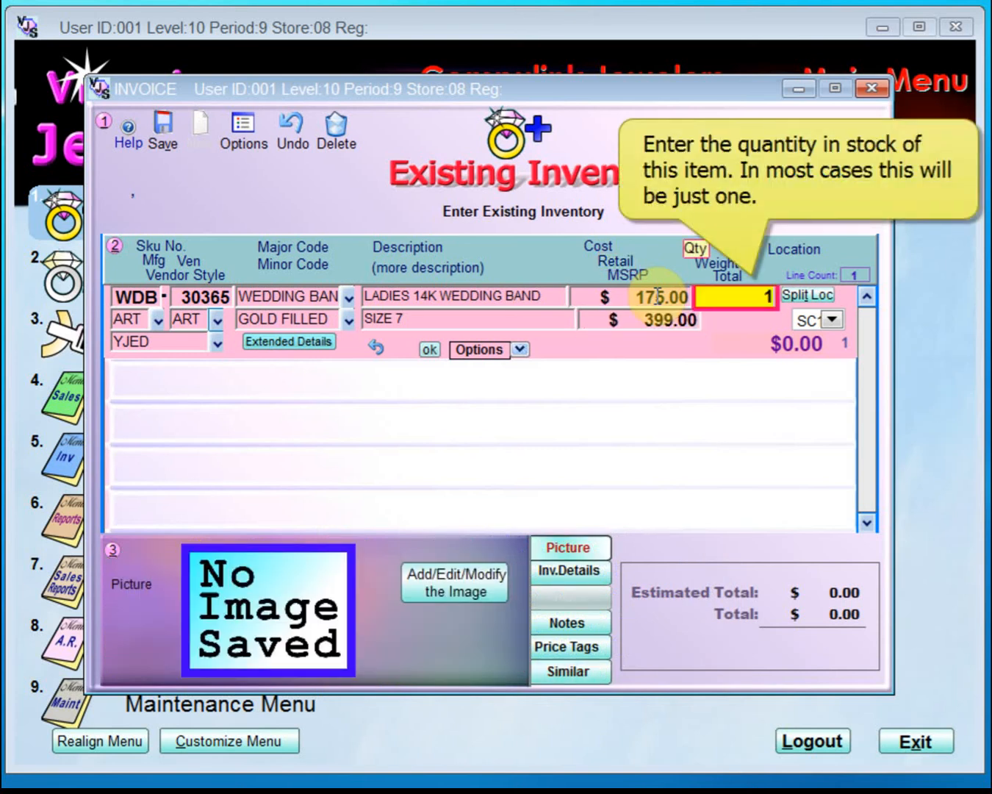
Set the wedding band's quantity to 1 and its location code to SC1, and accept the item line
text(0)
key(BackSpace)
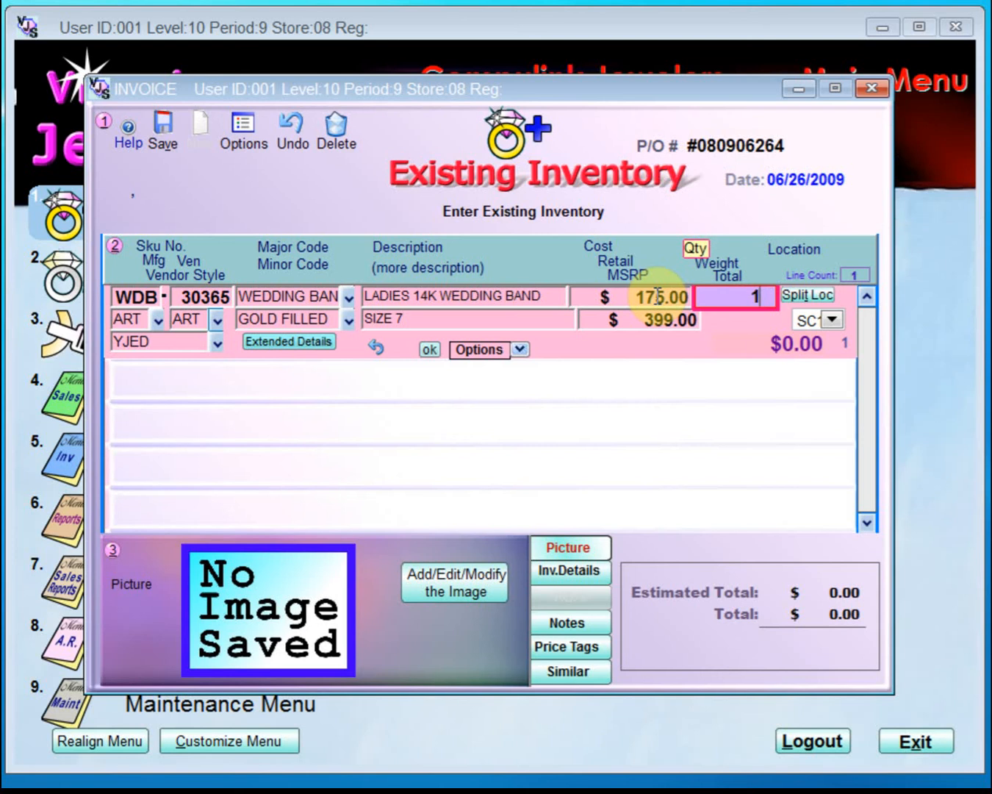
key(Return)
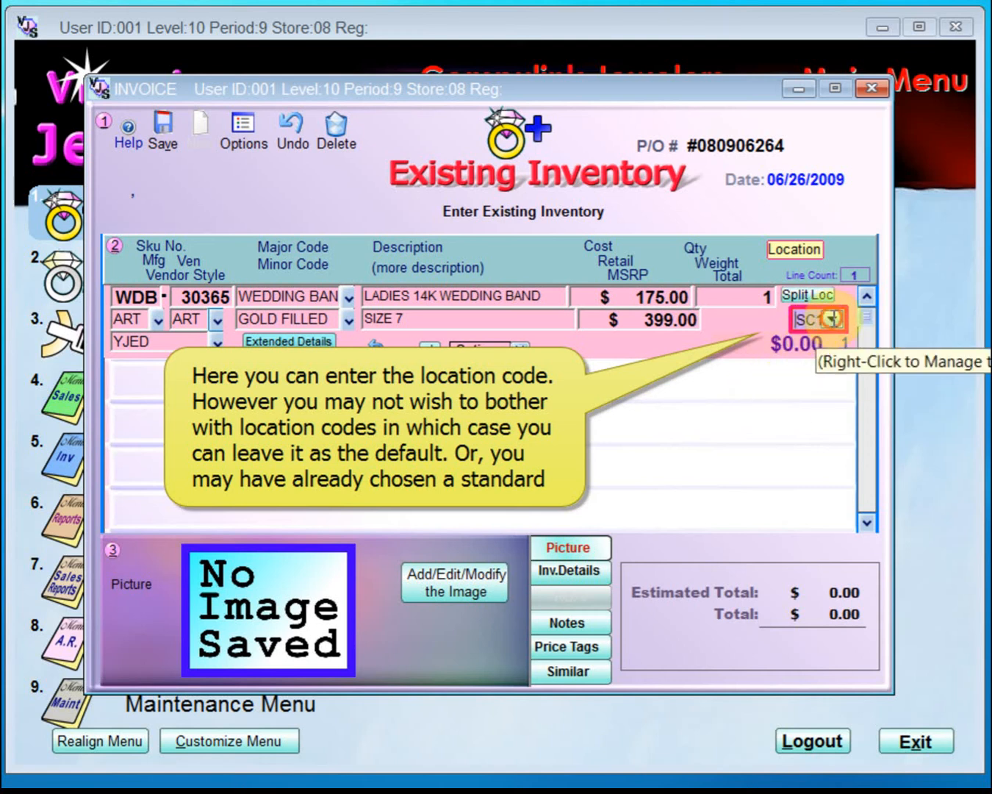
click(831, 320)
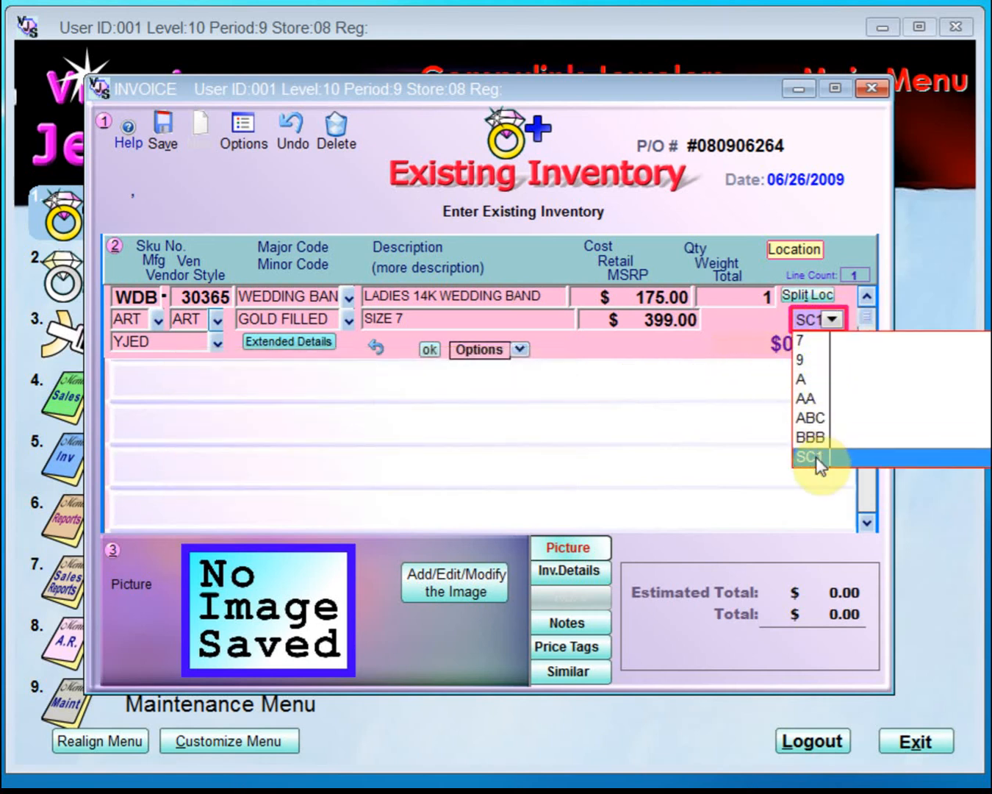
click(815, 458)
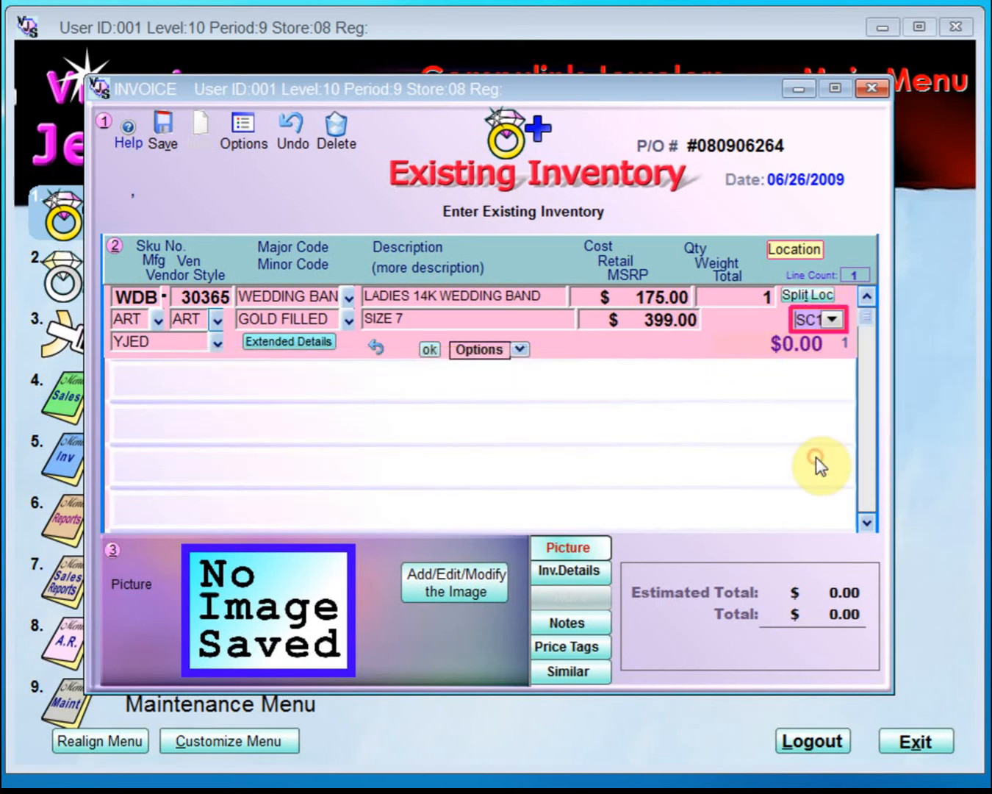
click(430, 349)
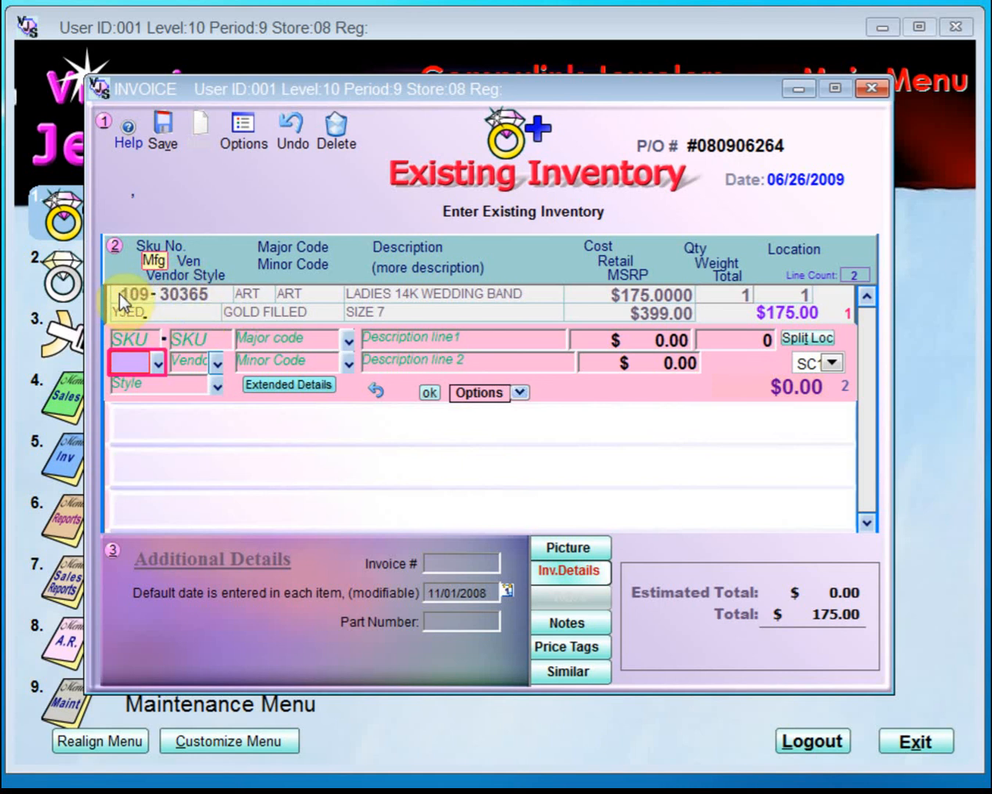
Open the extended details of the LADIES 14K WEDDING BAND line and view its notes and its stone and metal component fields
click(365, 309)
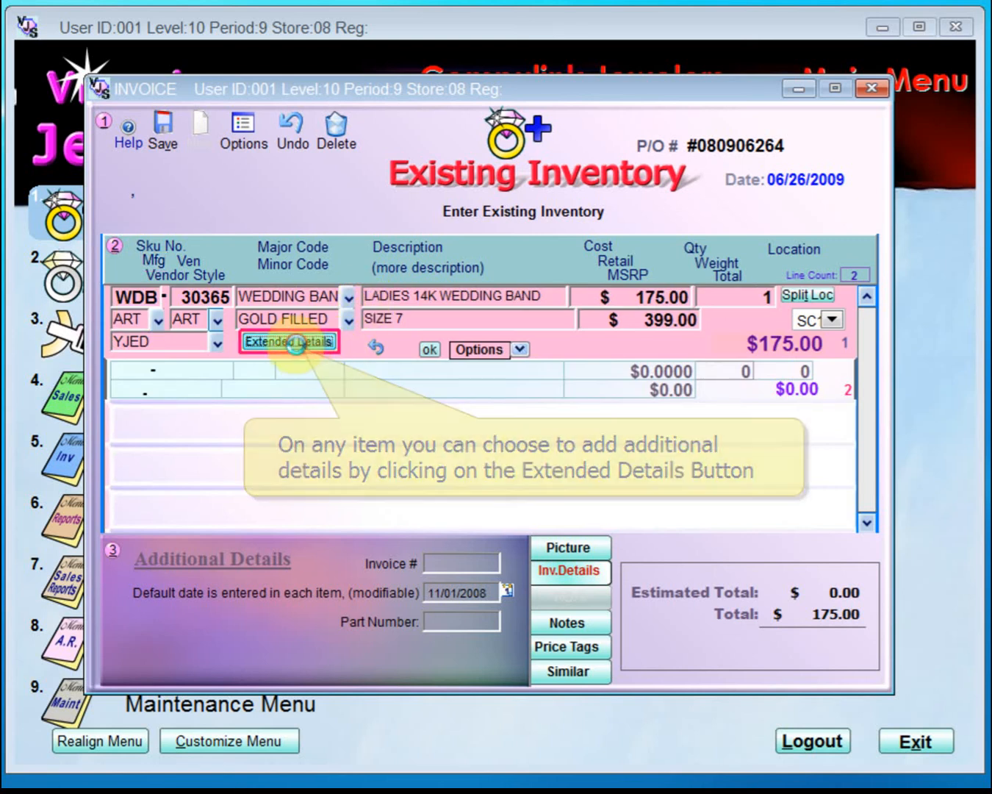
click(298, 344)
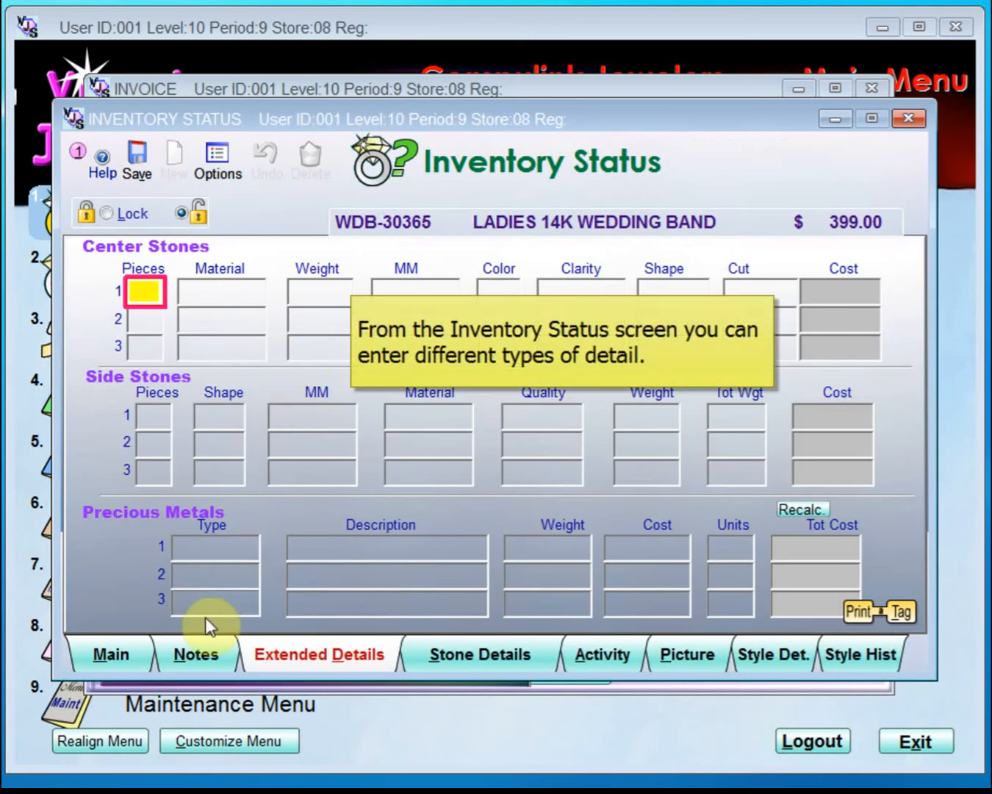
click(194, 656)
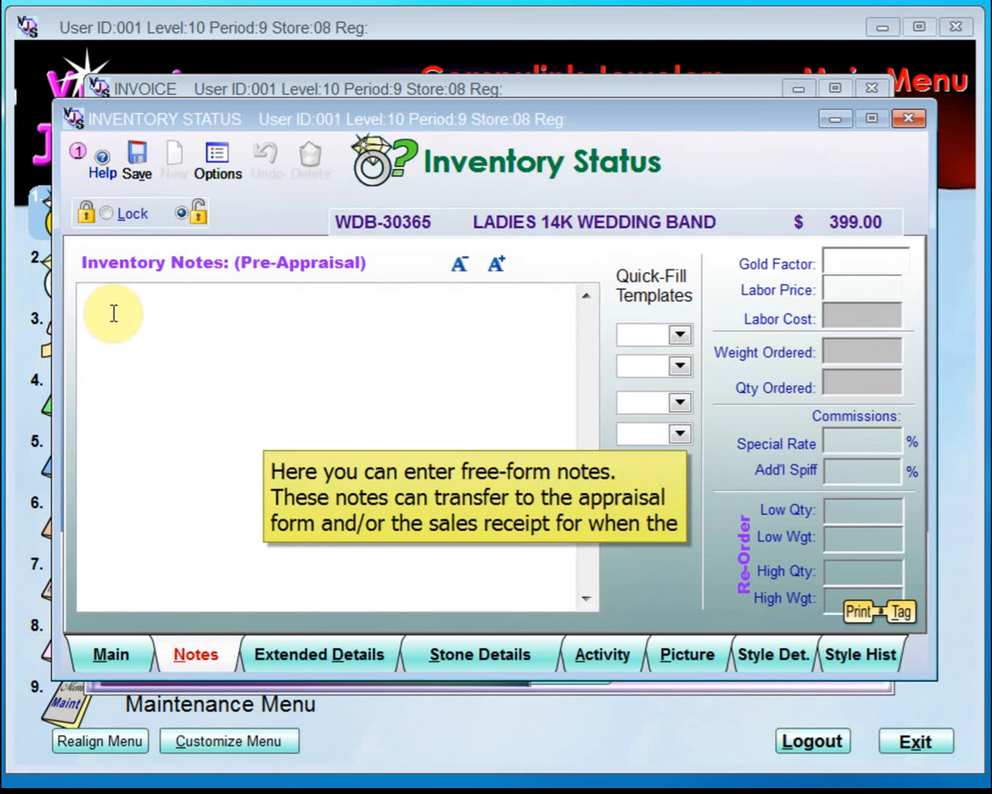
click(111, 313)
click(305, 659)
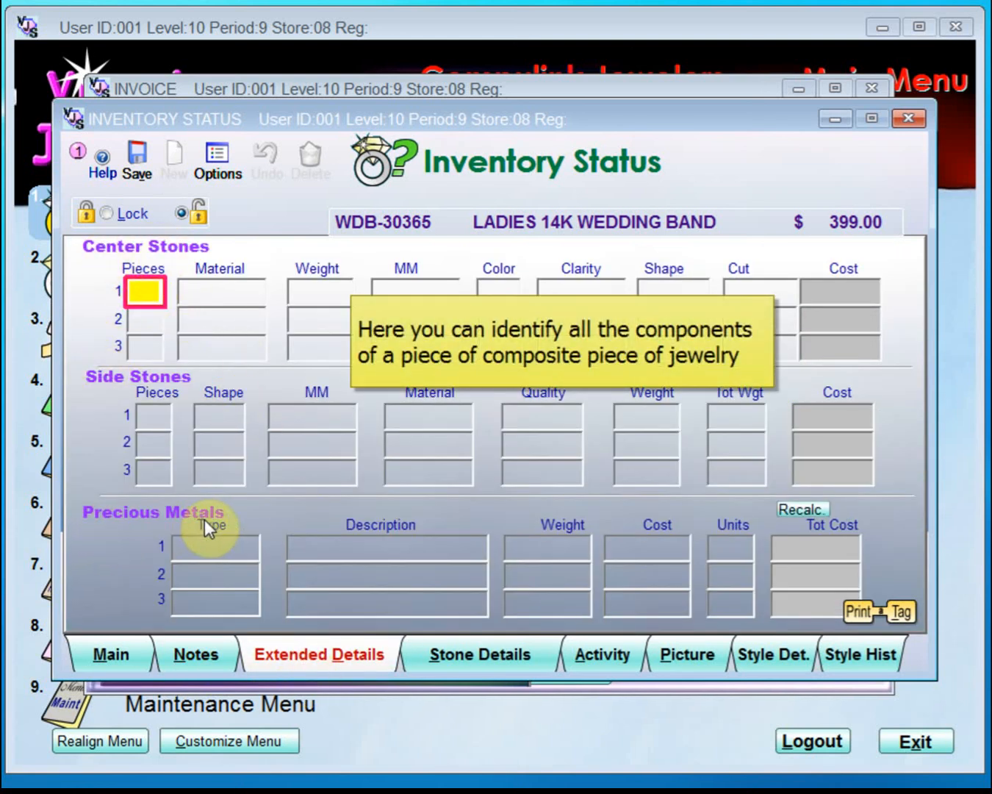
Enter the wedding band's loose stone details as material DIAMOND, clarity SMOOTH, cut GOOD and color F-G
click(482, 665)
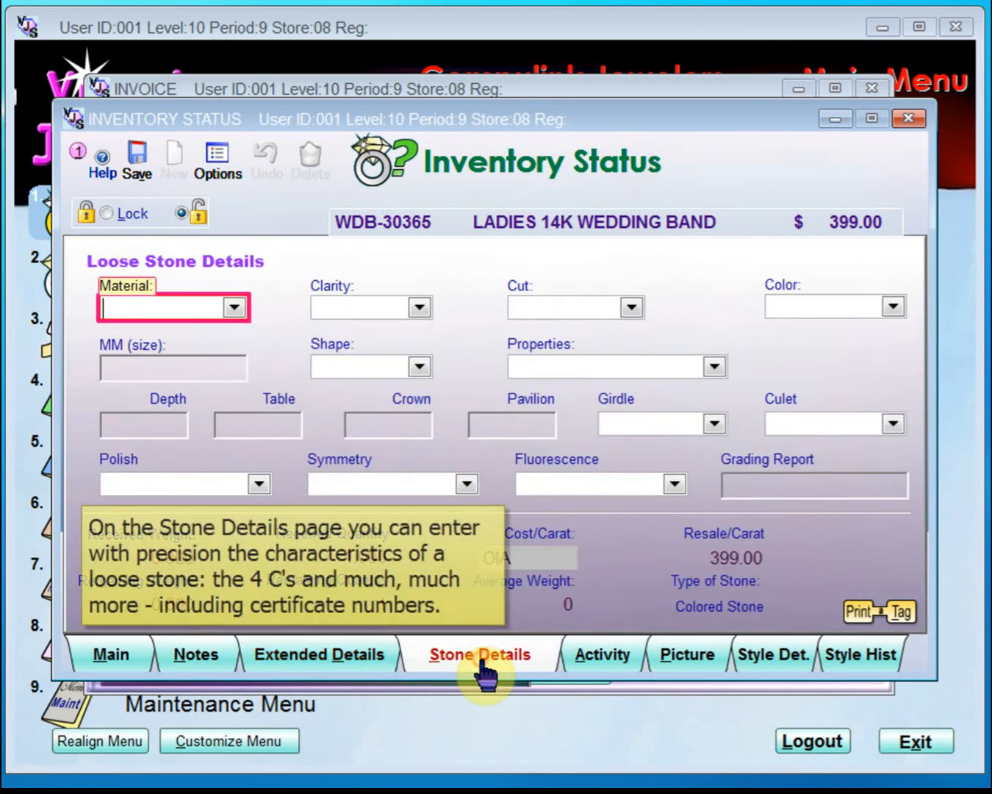
click(235, 308)
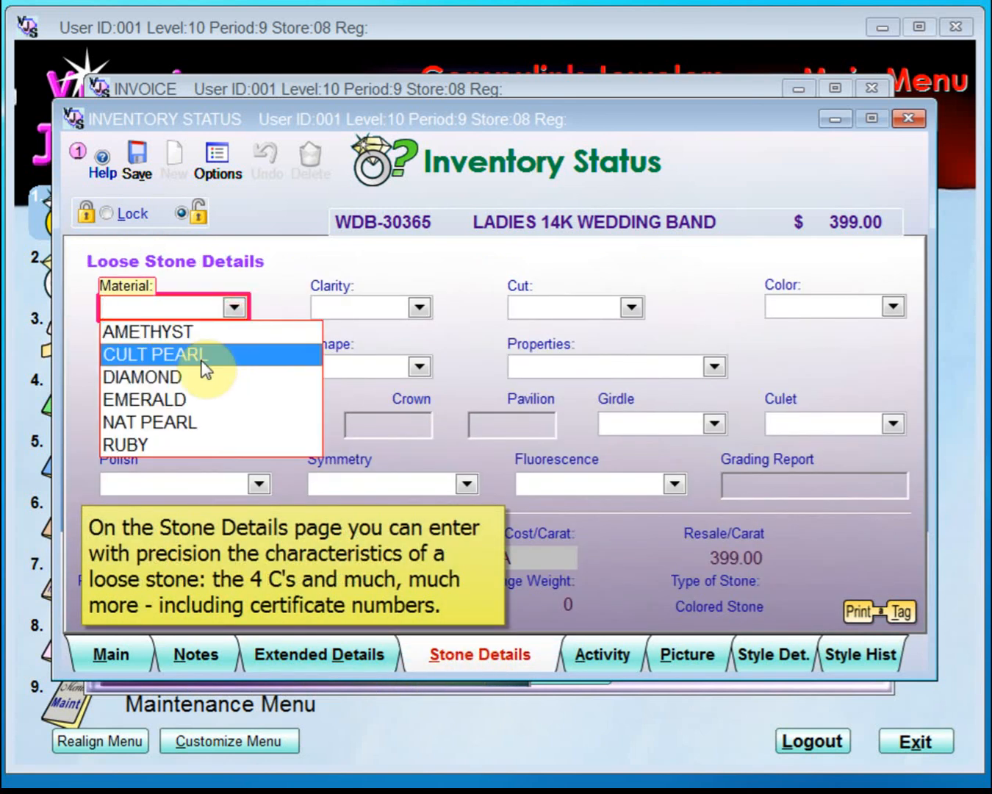
click(187, 379)
click(420, 308)
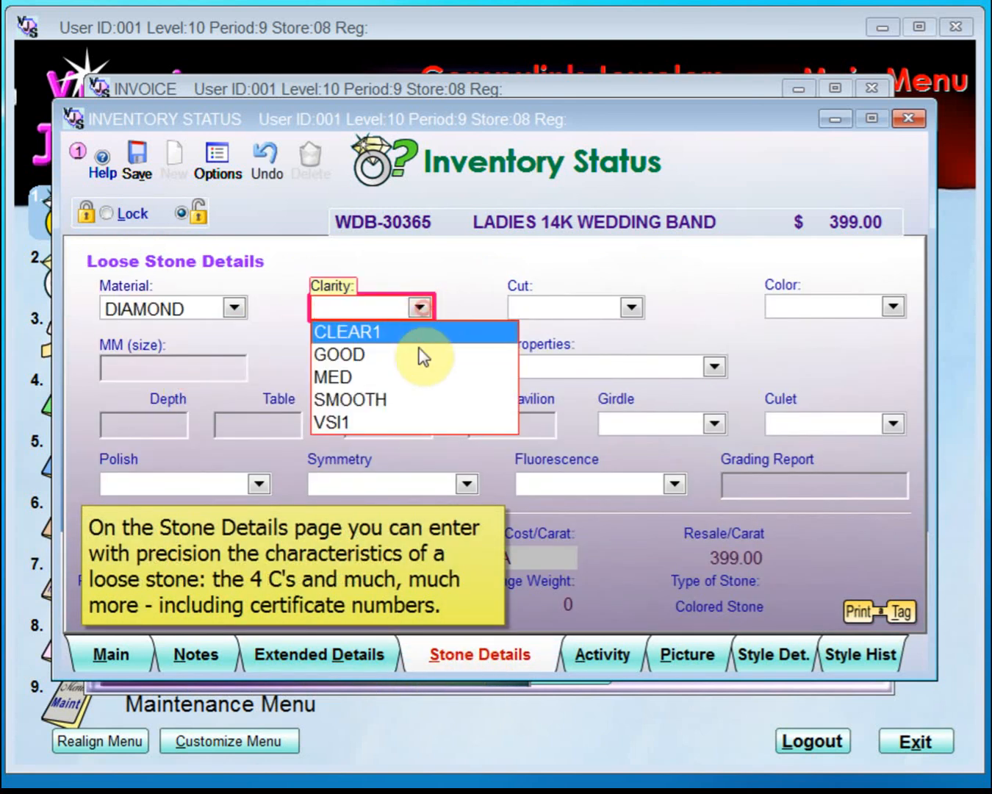
click(404, 404)
click(630, 308)
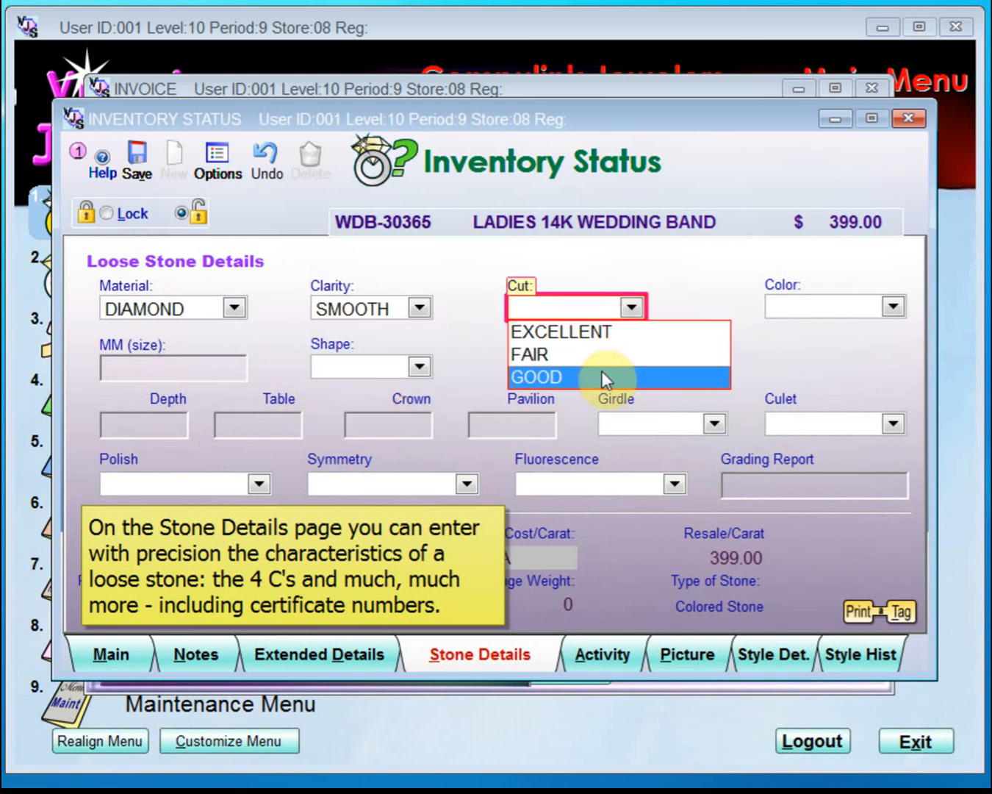
click(600, 374)
click(891, 308)
click(834, 466)
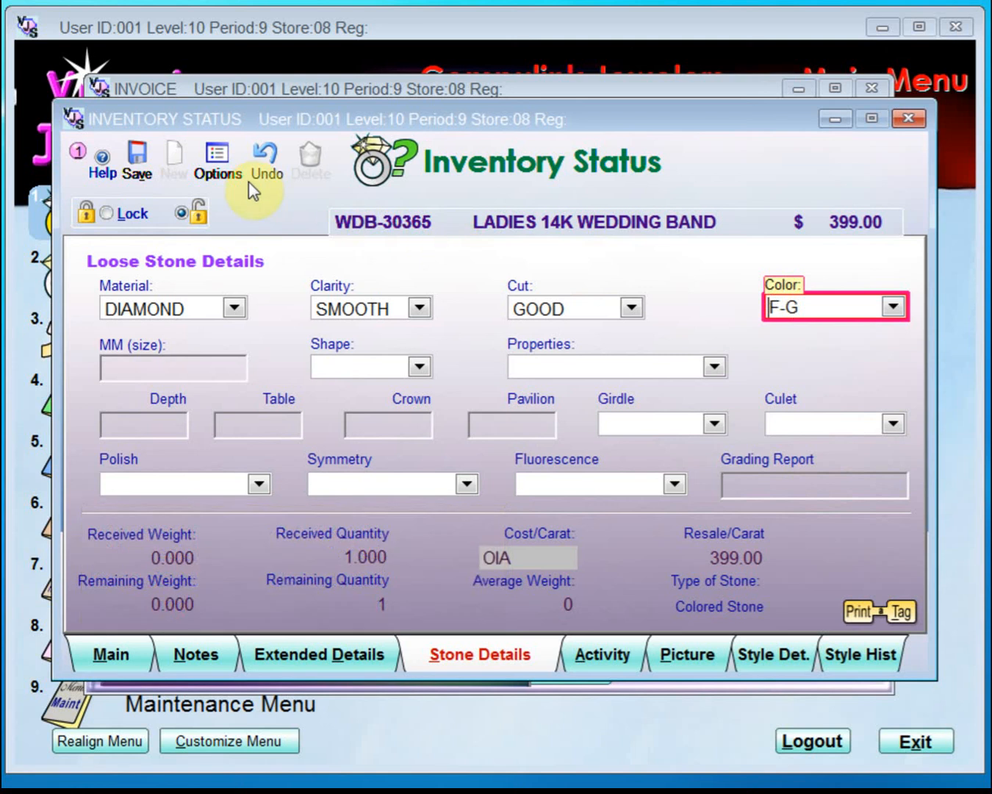
Save the stone details and accept the wedding band line, saving the inventory batch
click(138, 162)
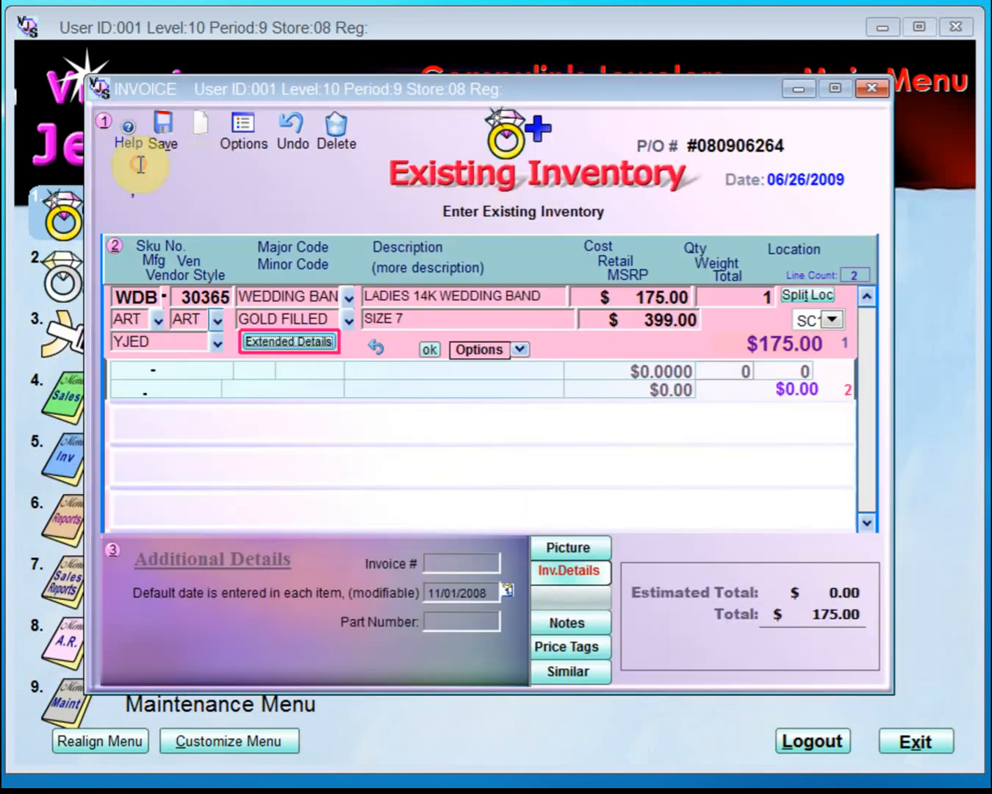
click(430, 350)
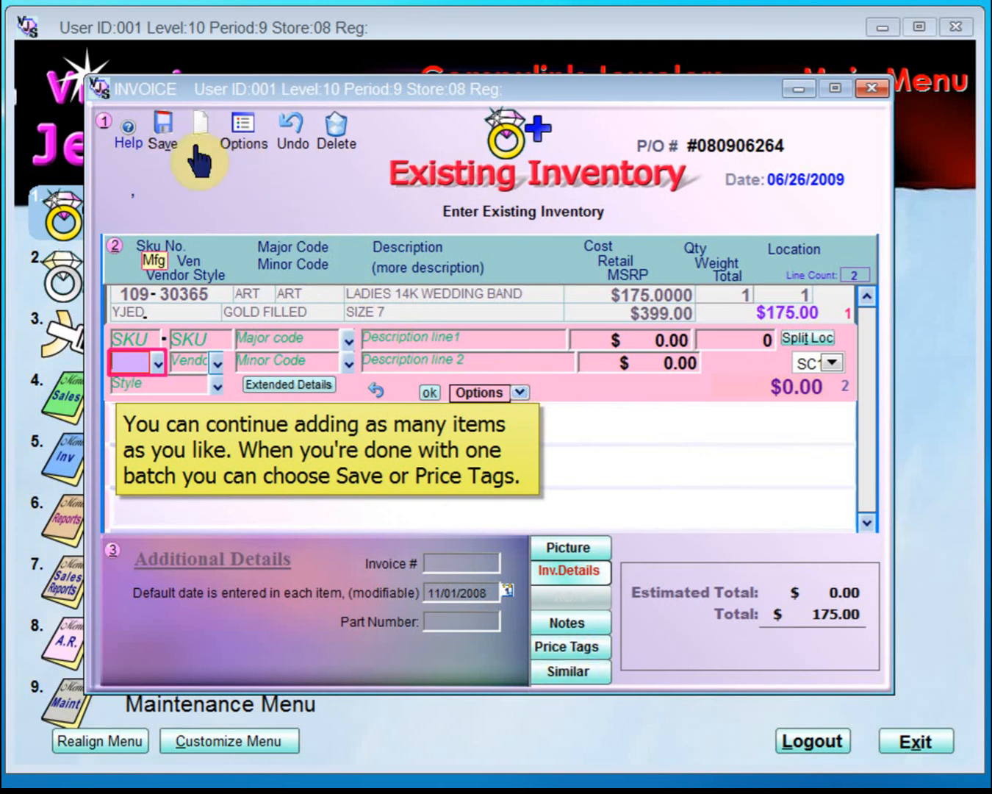
click(164, 147)
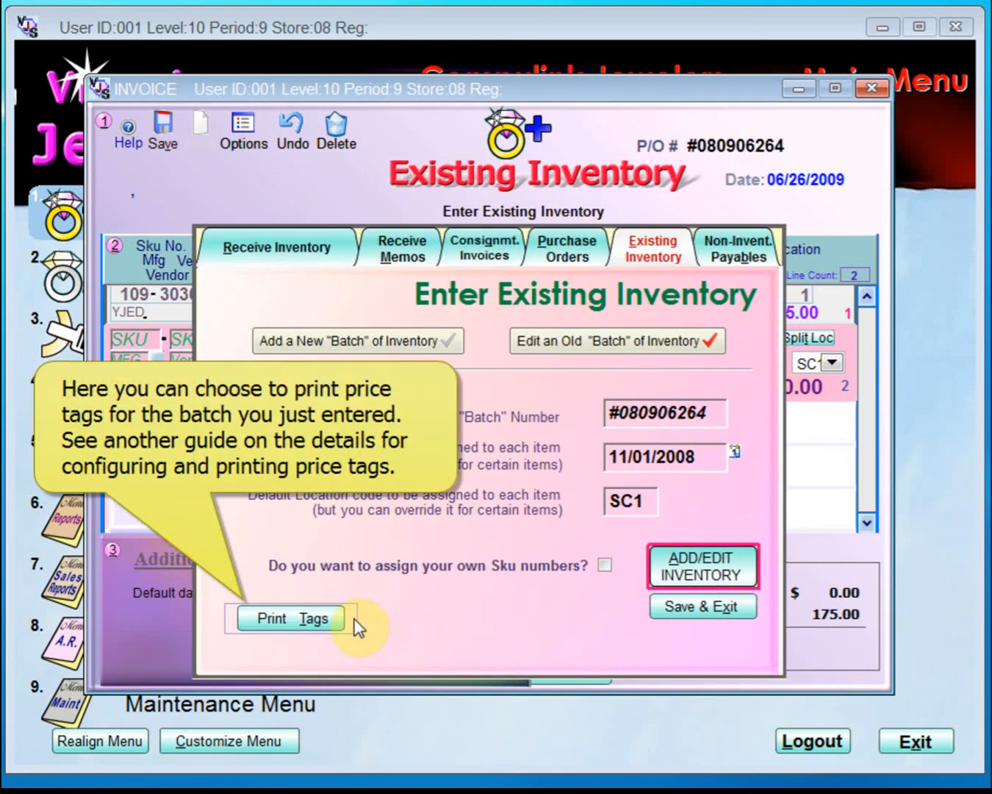